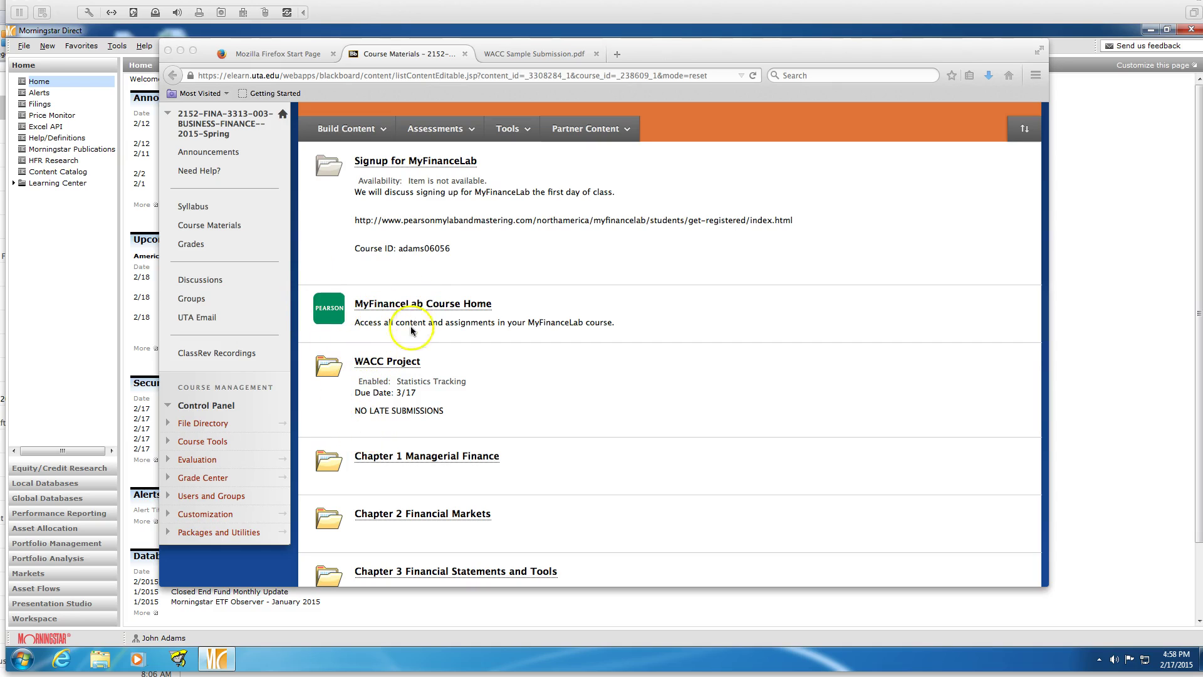
Open the WACC Project folder in Course Materials and find the 'Where and How to Access Morningstar' item.
click(379, 367)
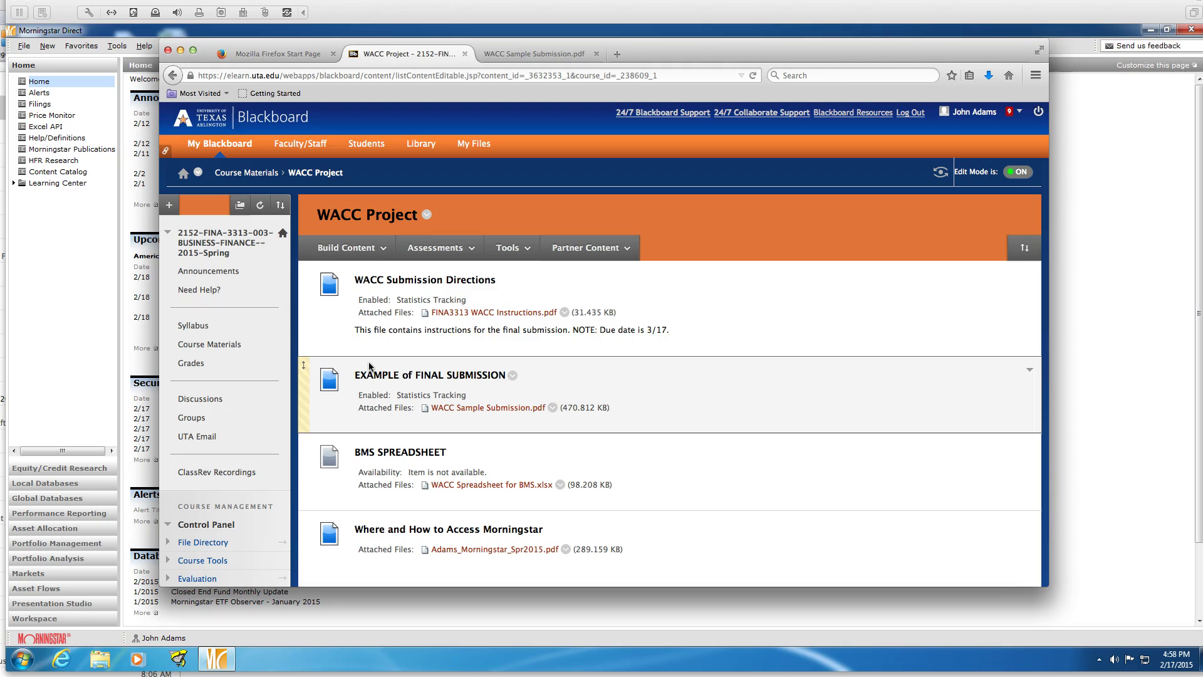
scroll(369, 364, down, 3)
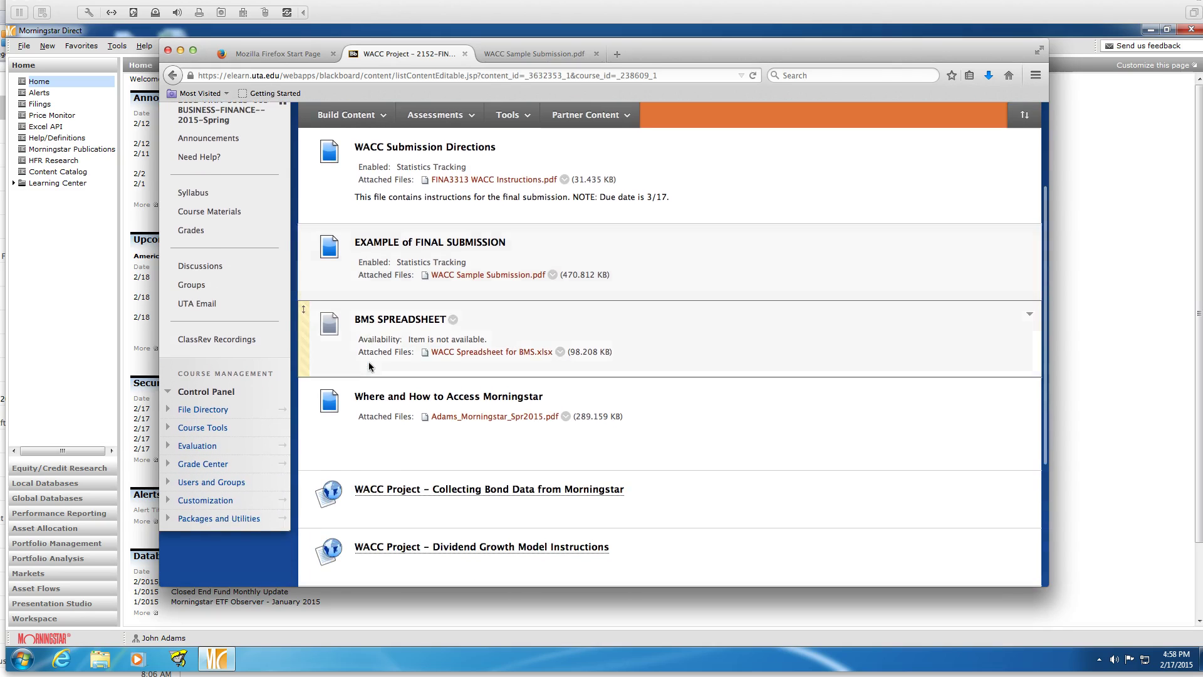
scroll(376, 351, up, 1)
click(382, 341)
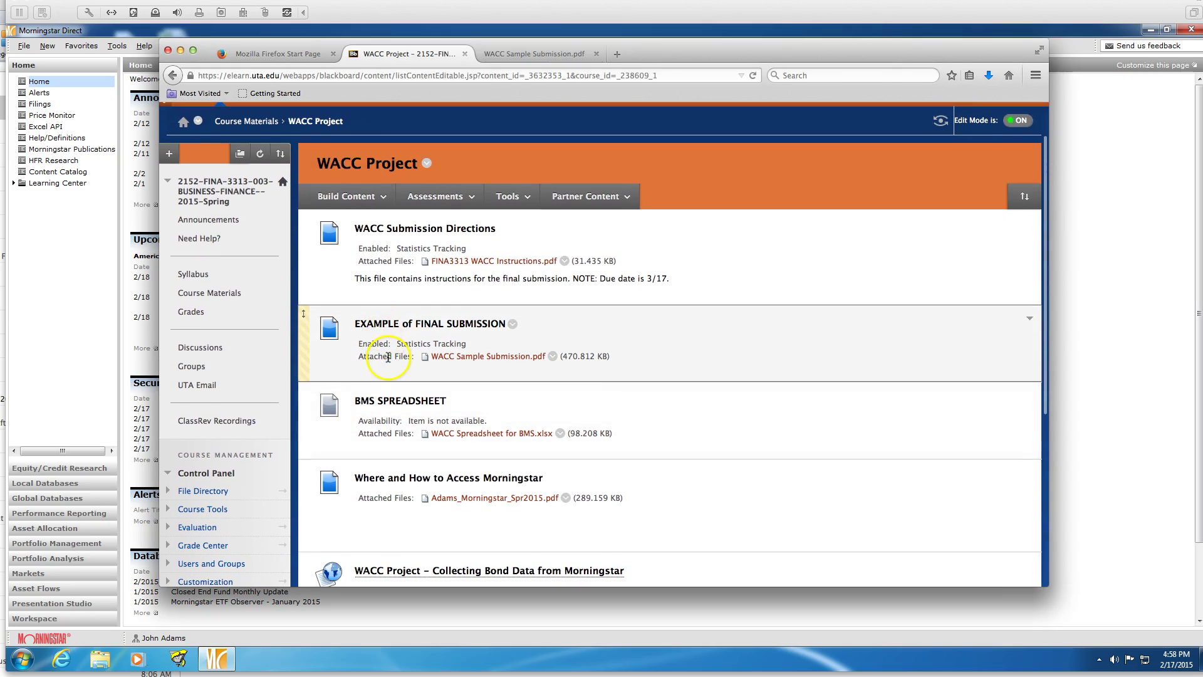
click(378, 228)
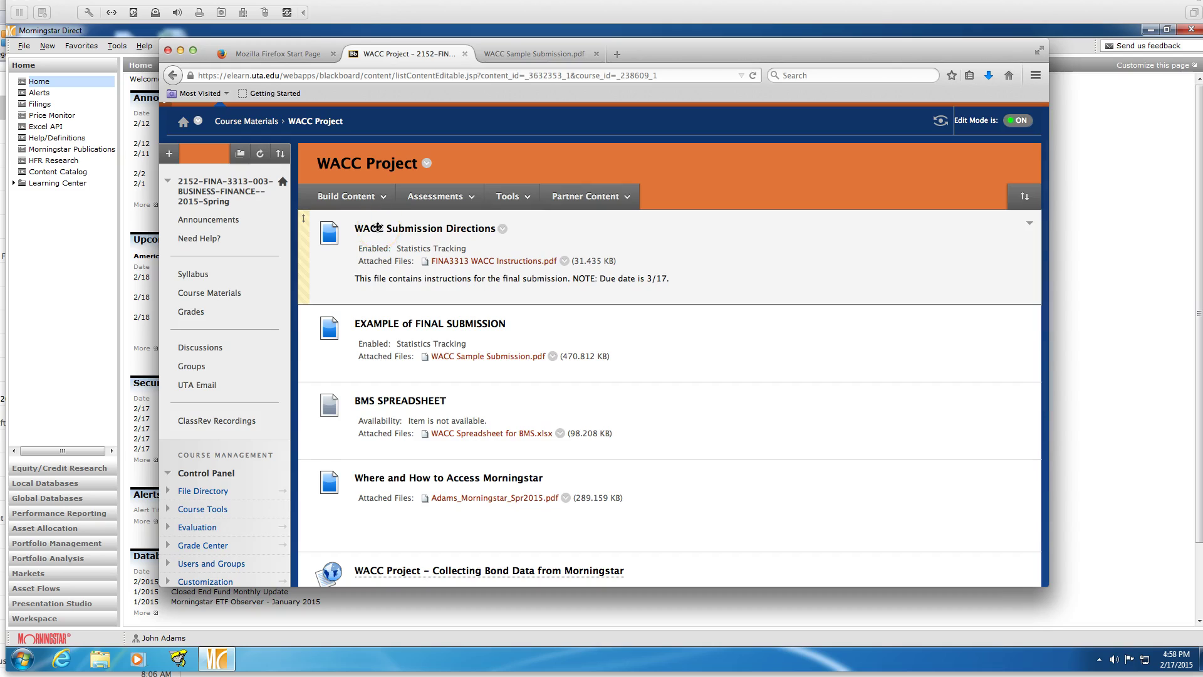
click(403, 324)
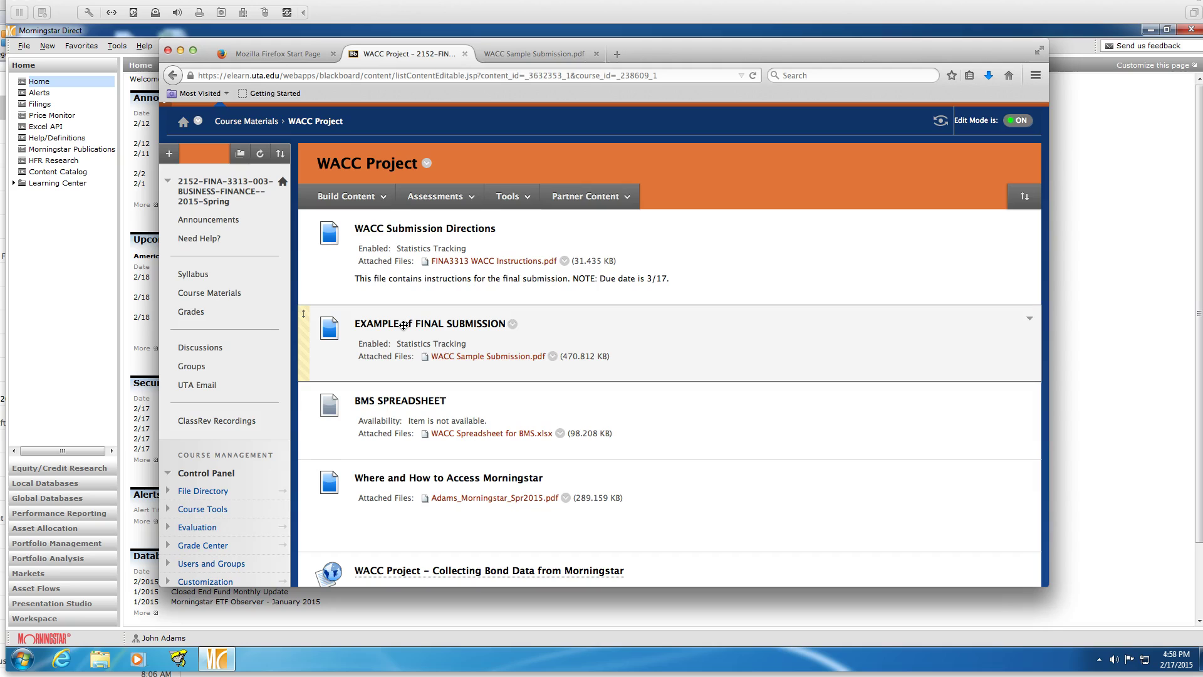
scroll(413, 326, down, 4)
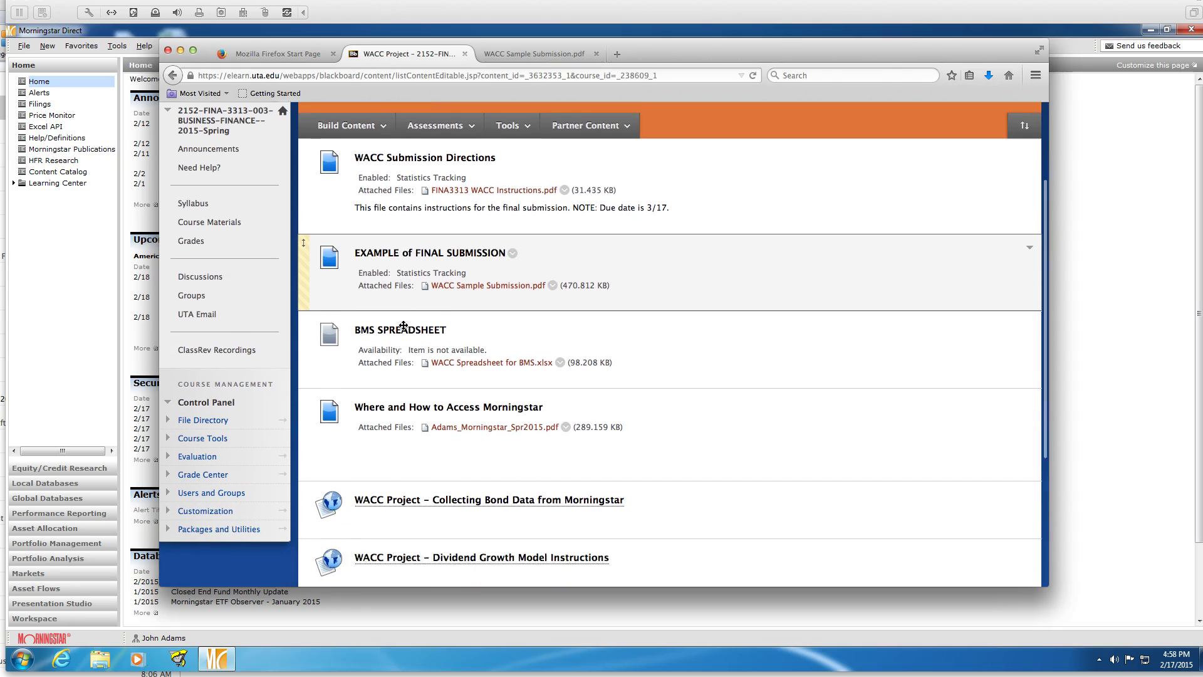
click(433, 342)
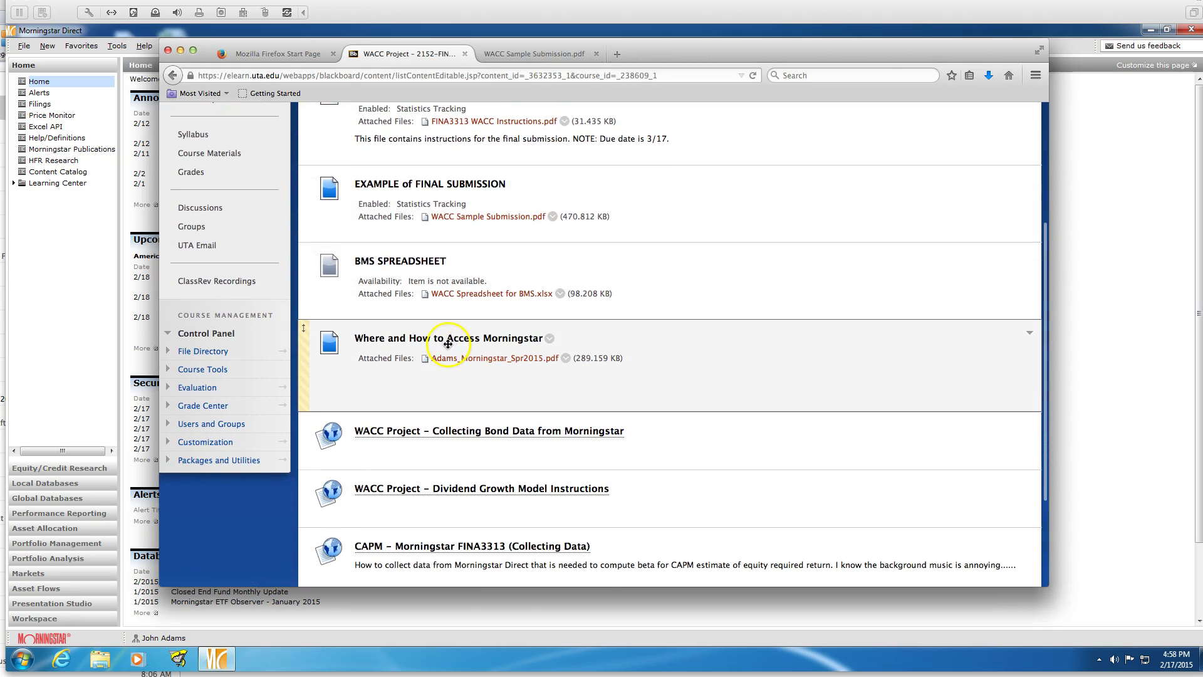
Open Adams_Morningstar_Spr2015.pdf and read its login steps, office hours and librarian contact details.
click(462, 359)
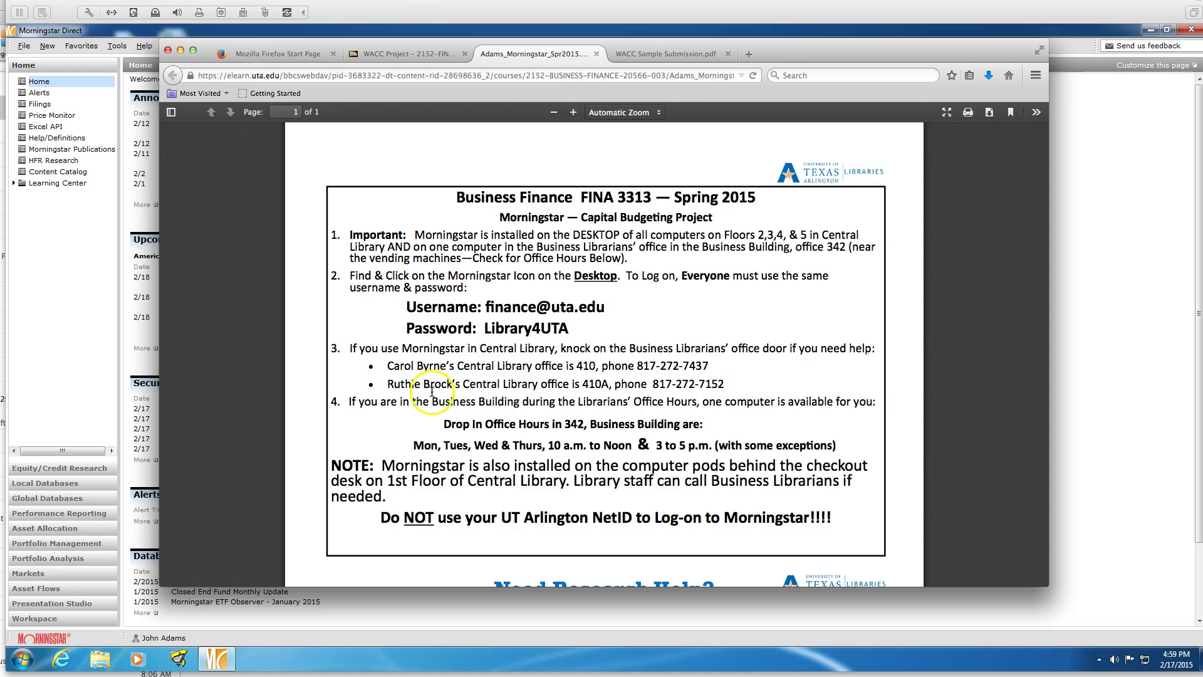
scroll(487, 397, down, 2)
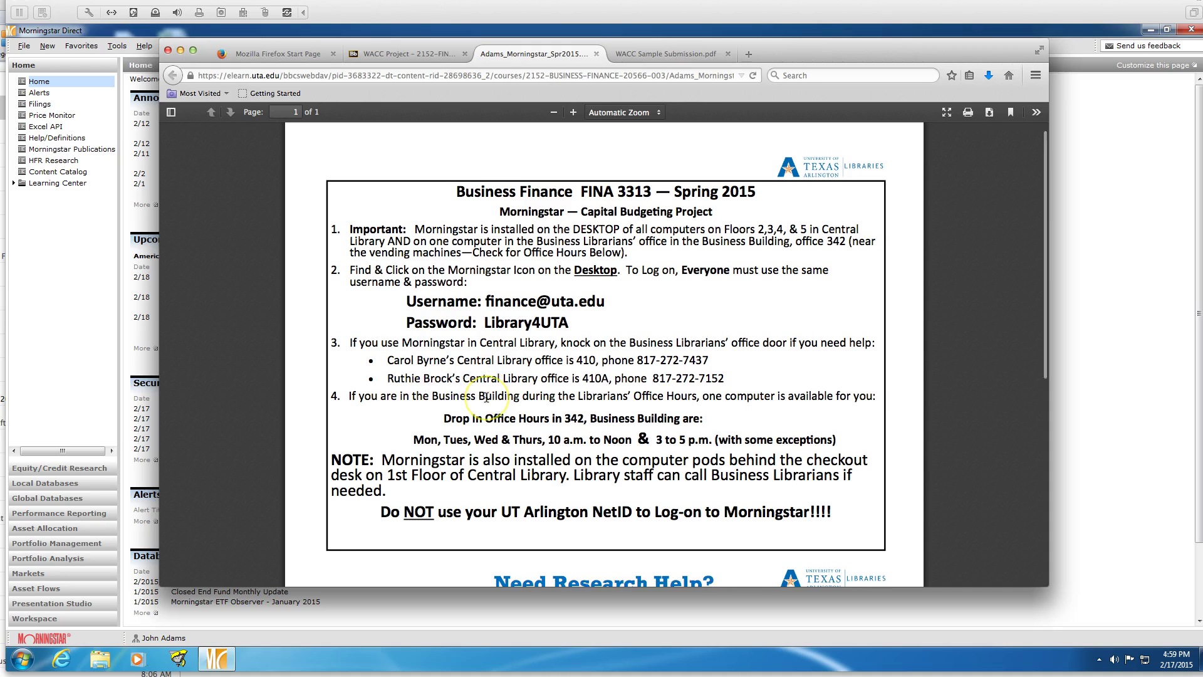
scroll(487, 398, down, 1)
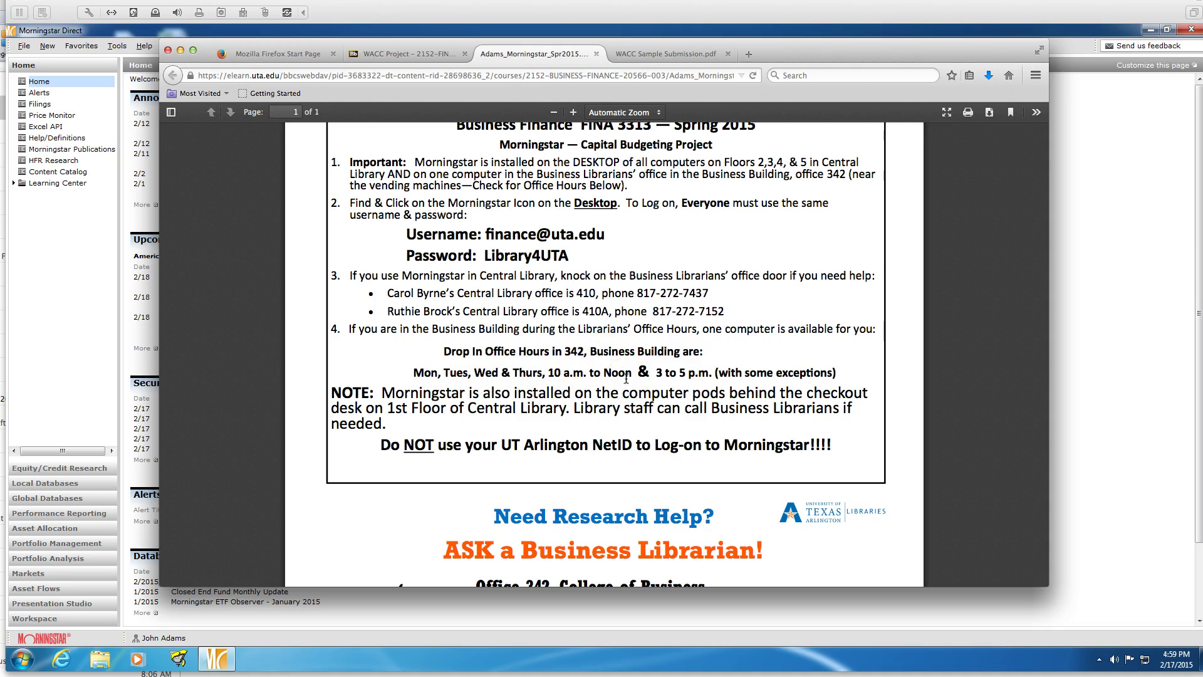
scroll(626, 379, down, 3)
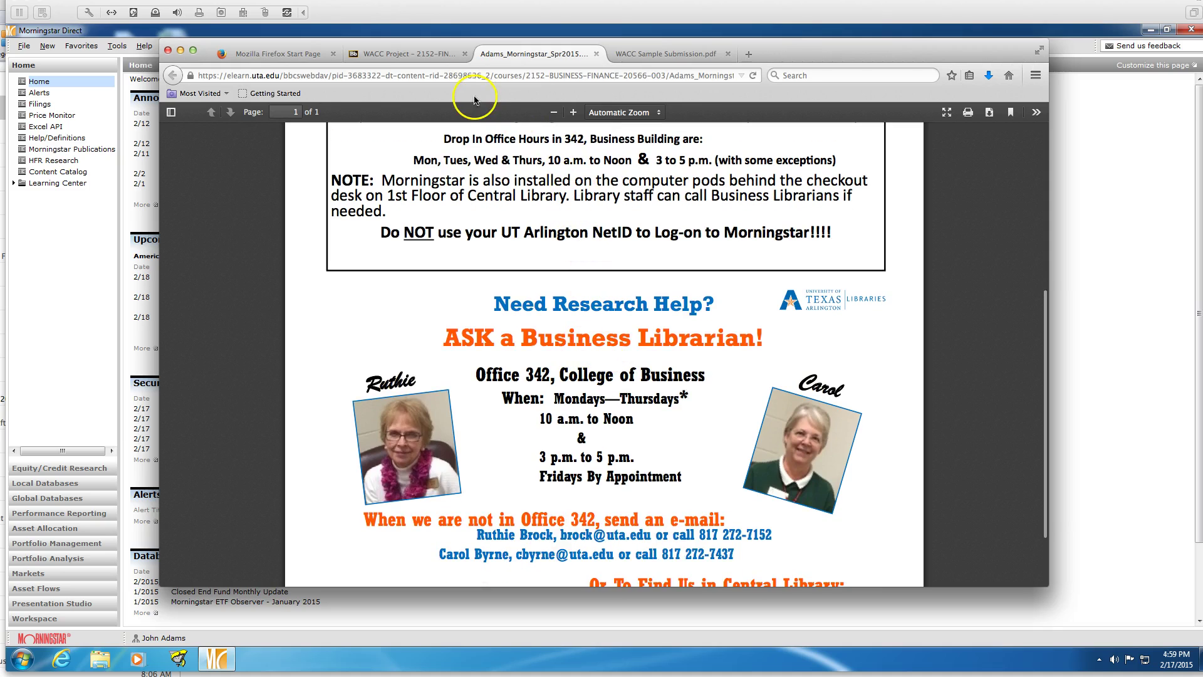
Move Firefox aside, search Morningstar Direct for BMS and choose Bemis Co Inc.
click(442, 52)
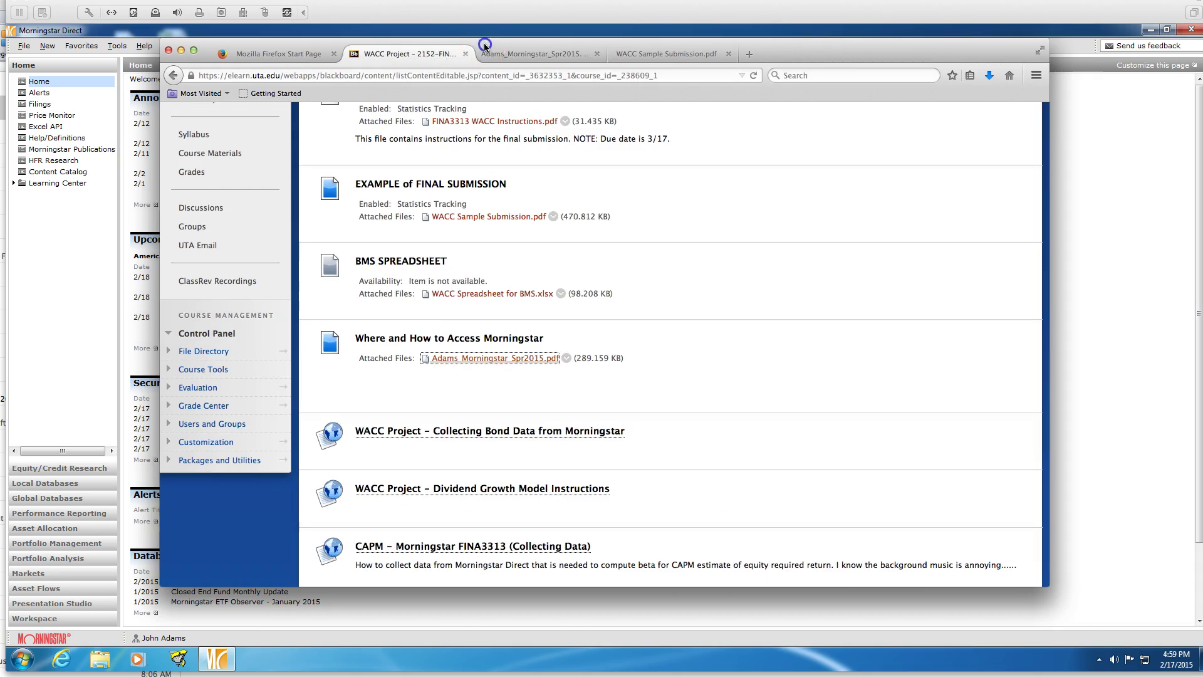
drag(483, 44, 1202, 207)
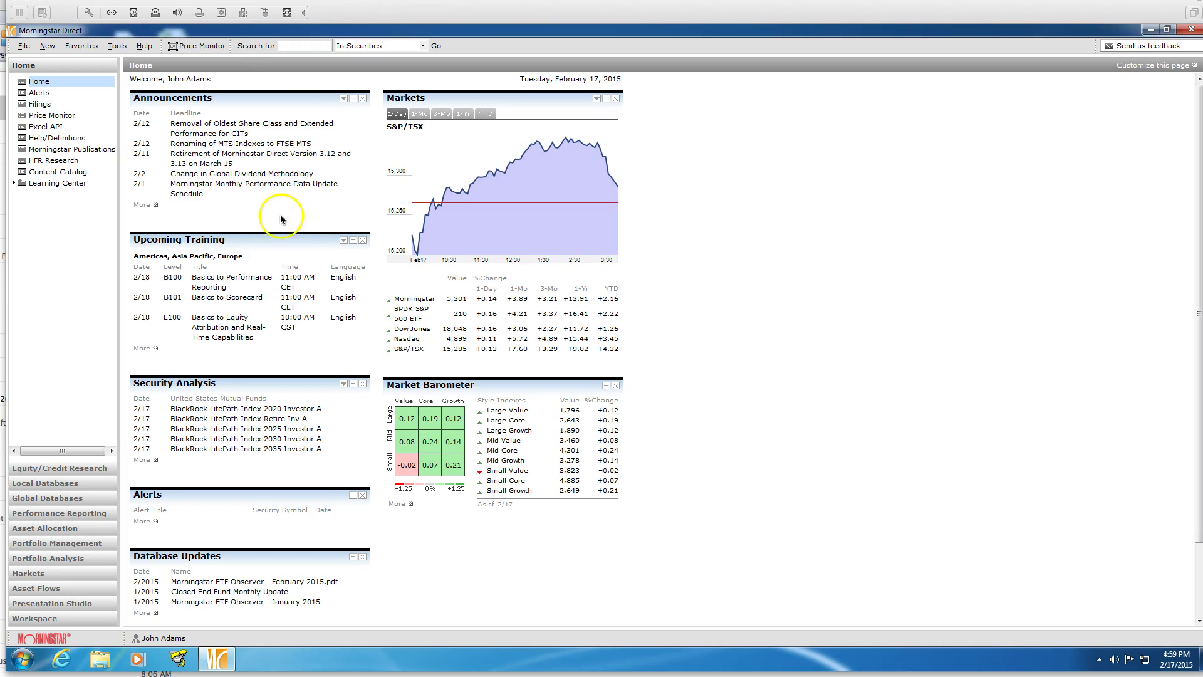
click(289, 43)
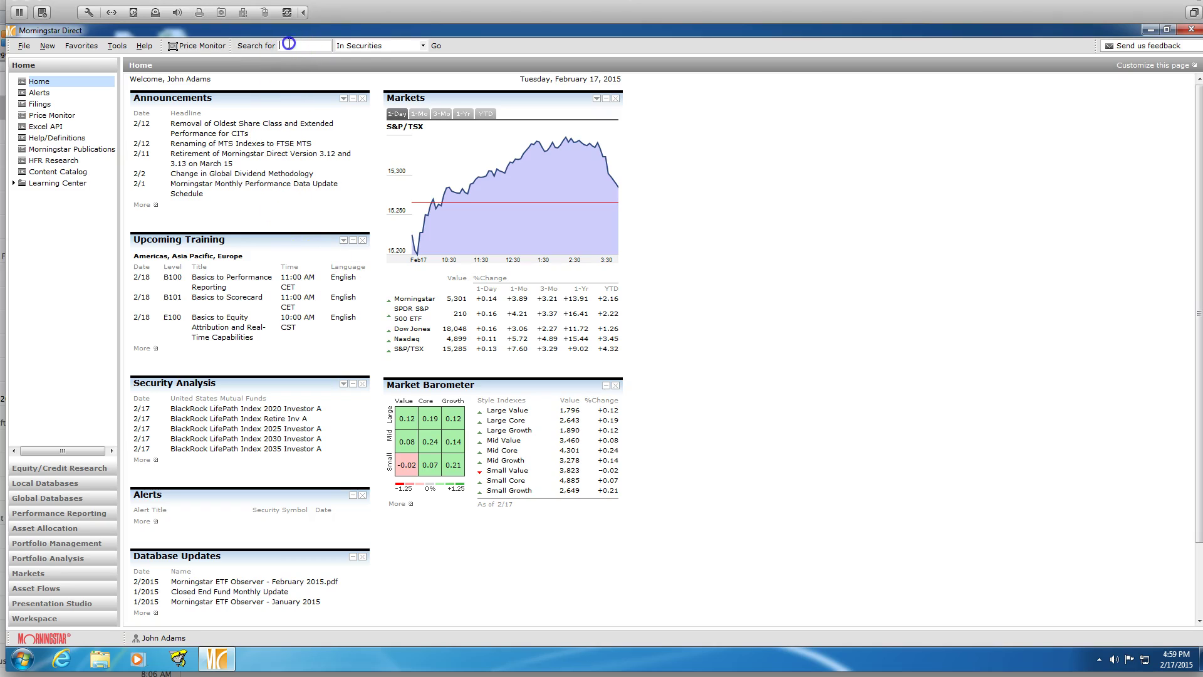
text(BMS)
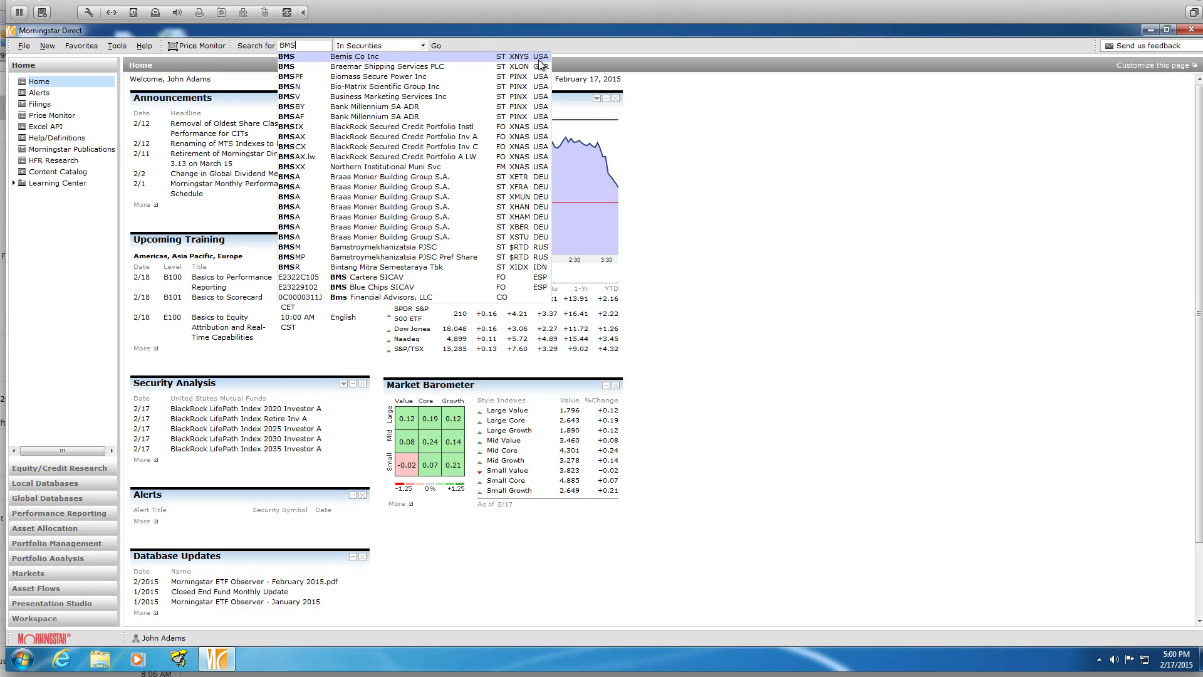
click(539, 58)
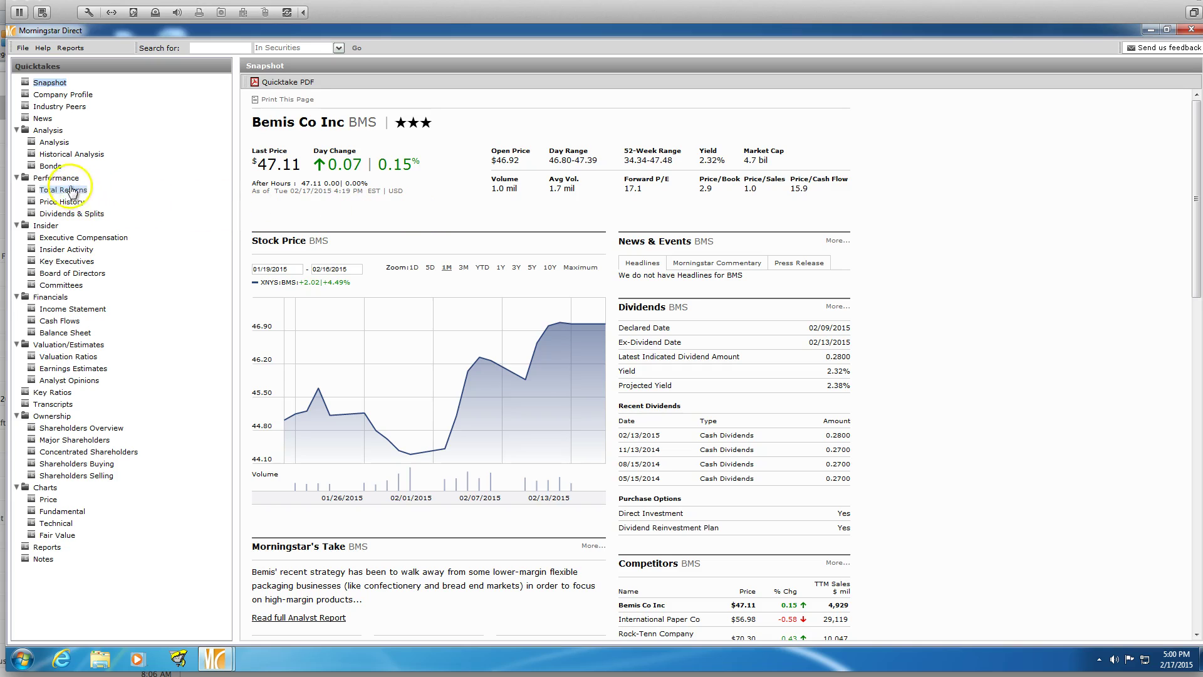
Open the Bonds quicktake, show the Sep 2011 capital structure, and scroll to the bond table.
click(52, 166)
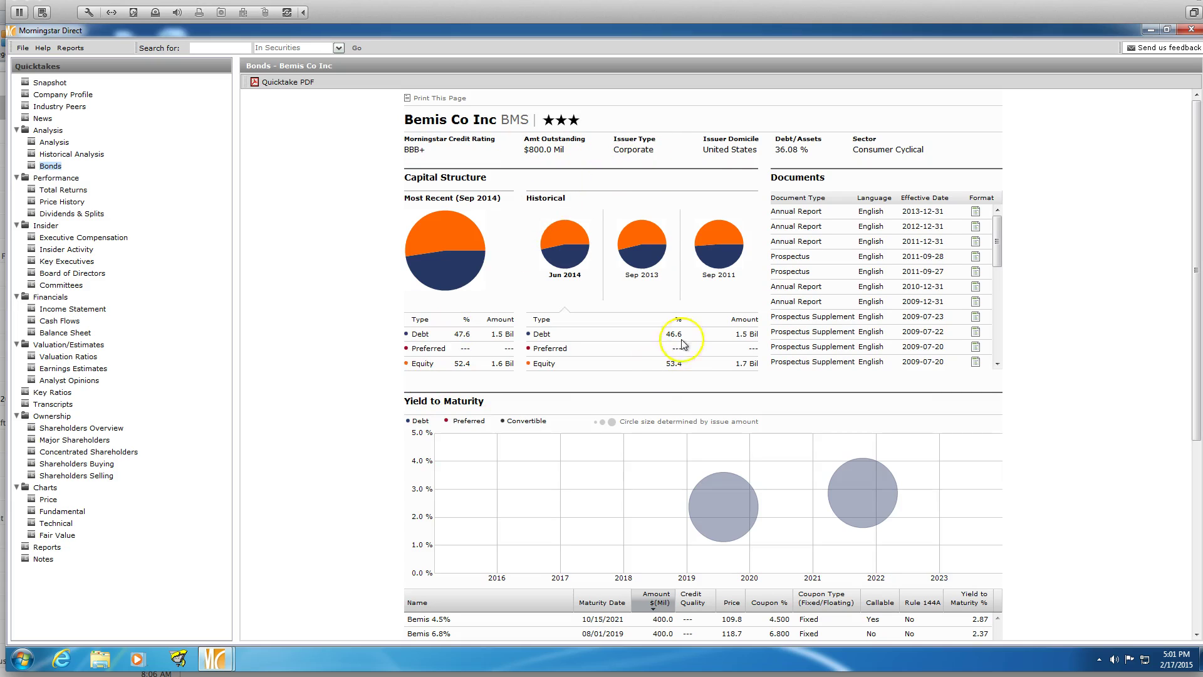
click(719, 245)
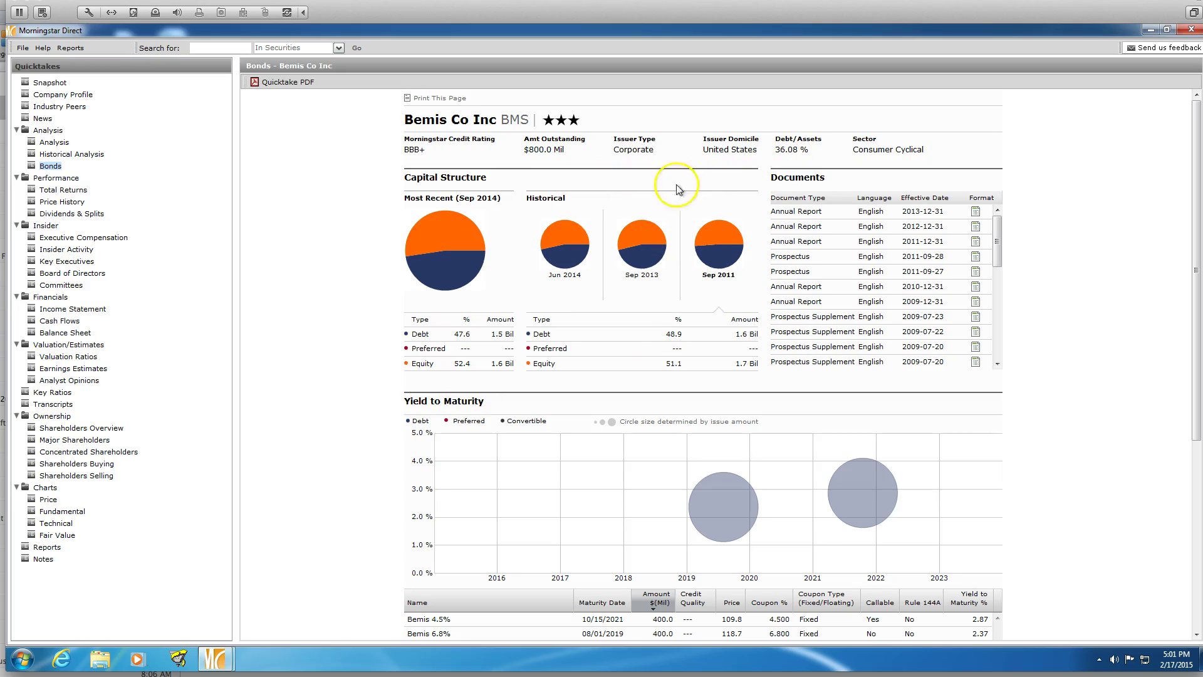
scroll(430, 270, down, 4)
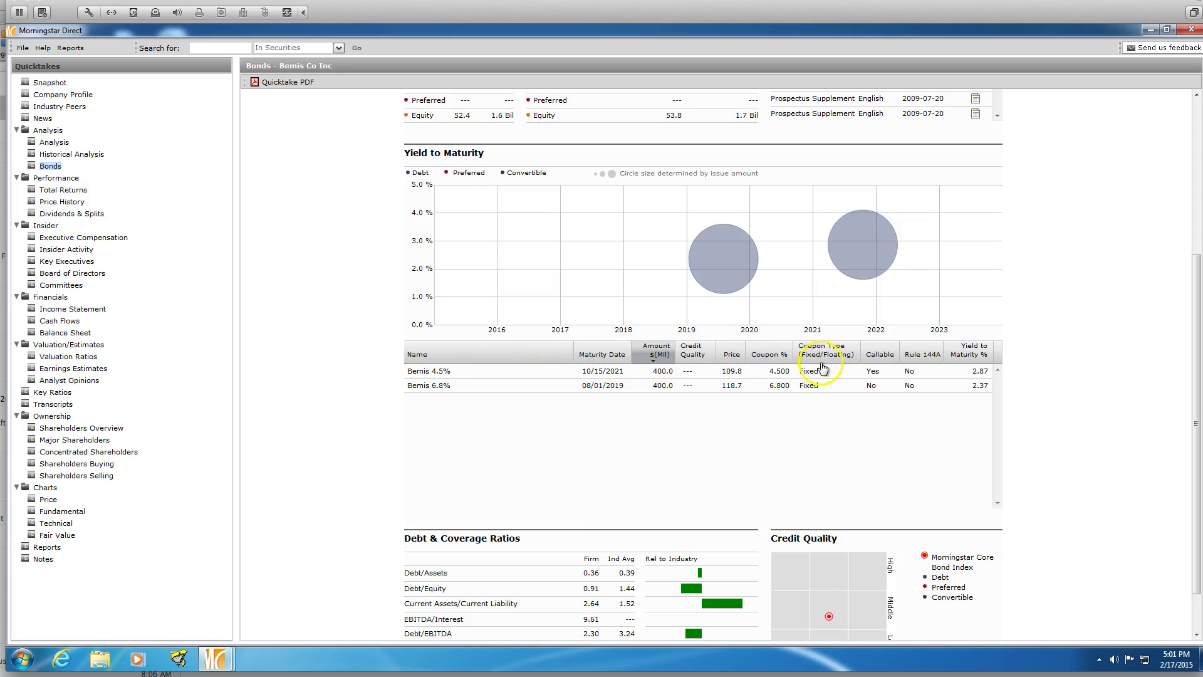
Sort the Bemis bond table by Maturity Date ascending, putting the 2019 bond first.
click(600, 358)
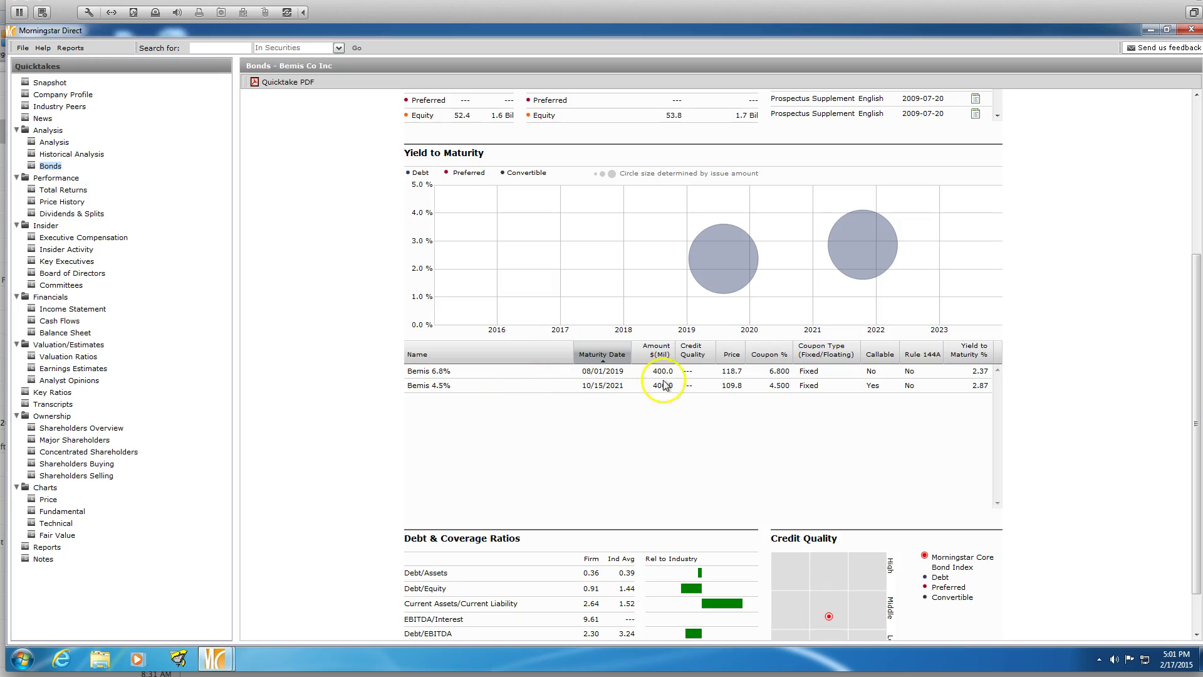
click(601, 355)
Shift Excel left, widen column A for the Cost of Debt Worksheet title, and review row 1.
click(806, 375)
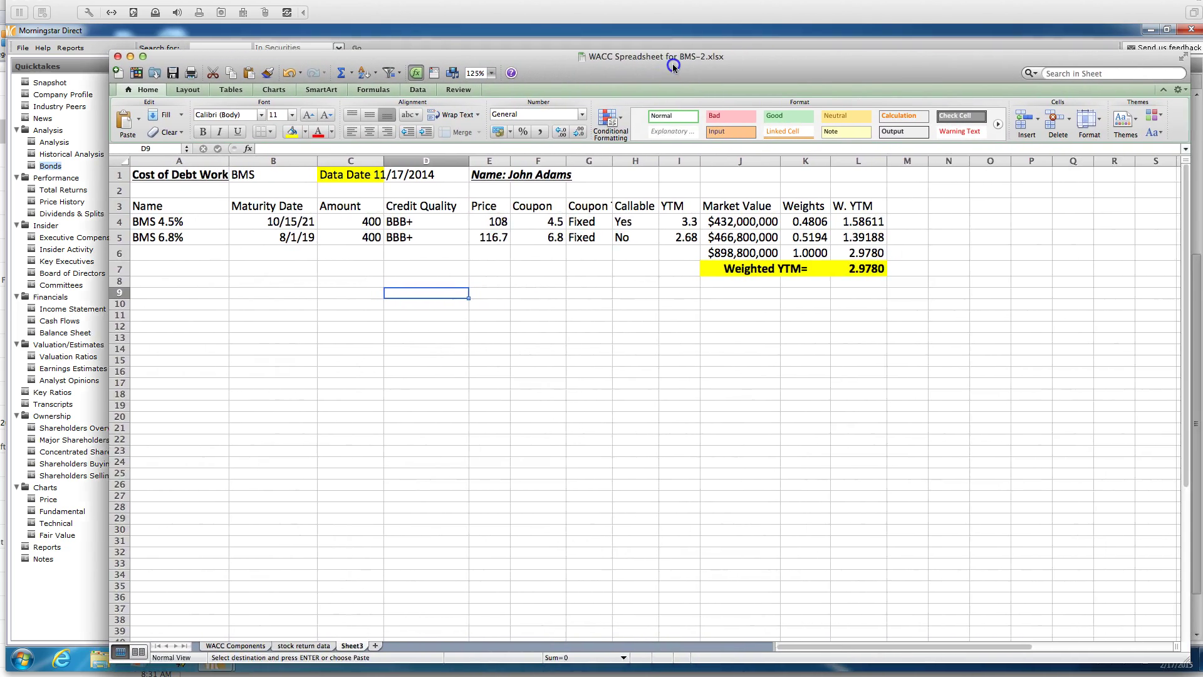
drag(674, 65, 574, 63)
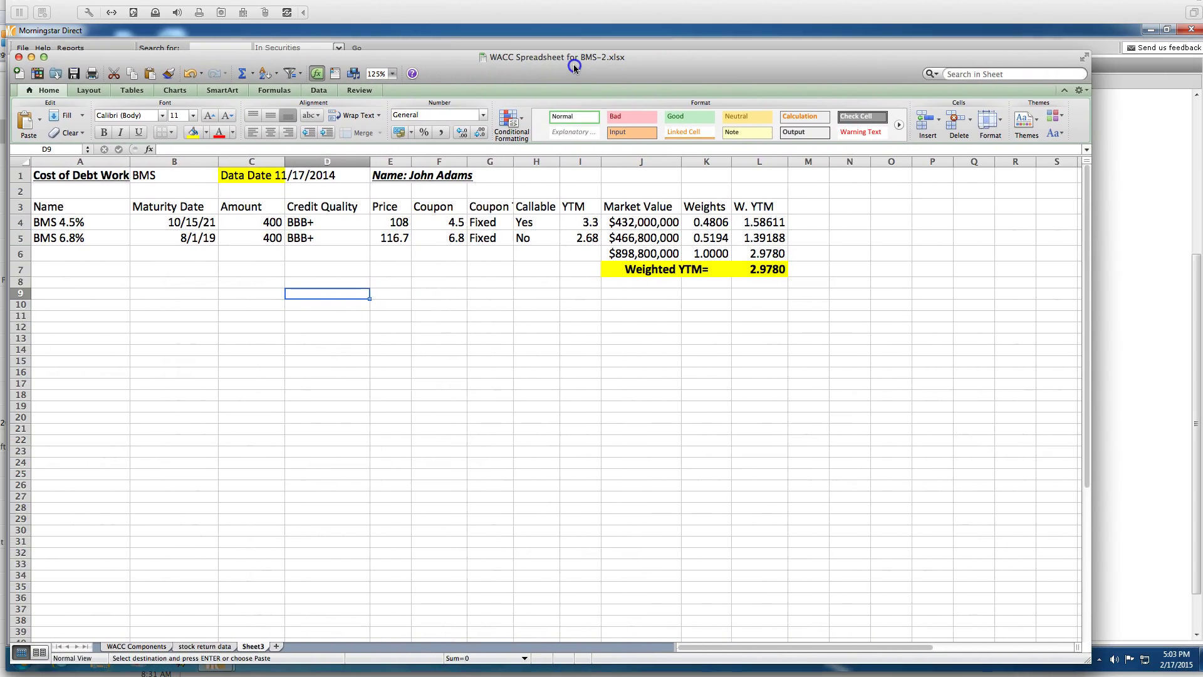
click(455, 316)
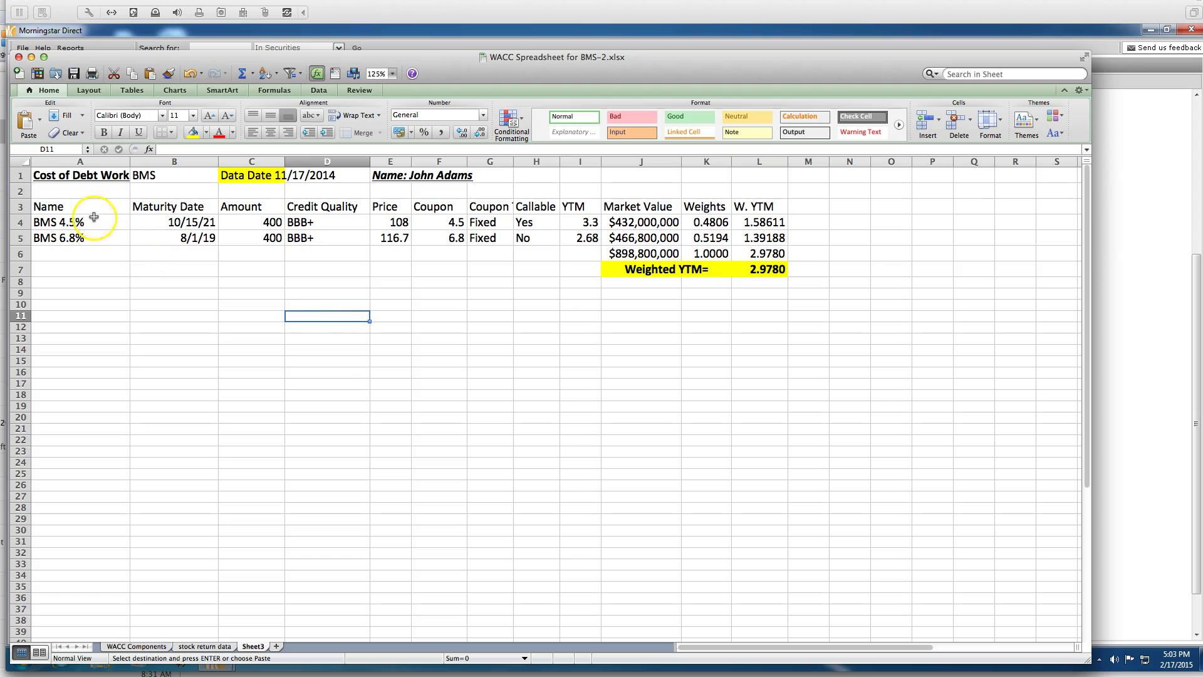
click(81, 178)
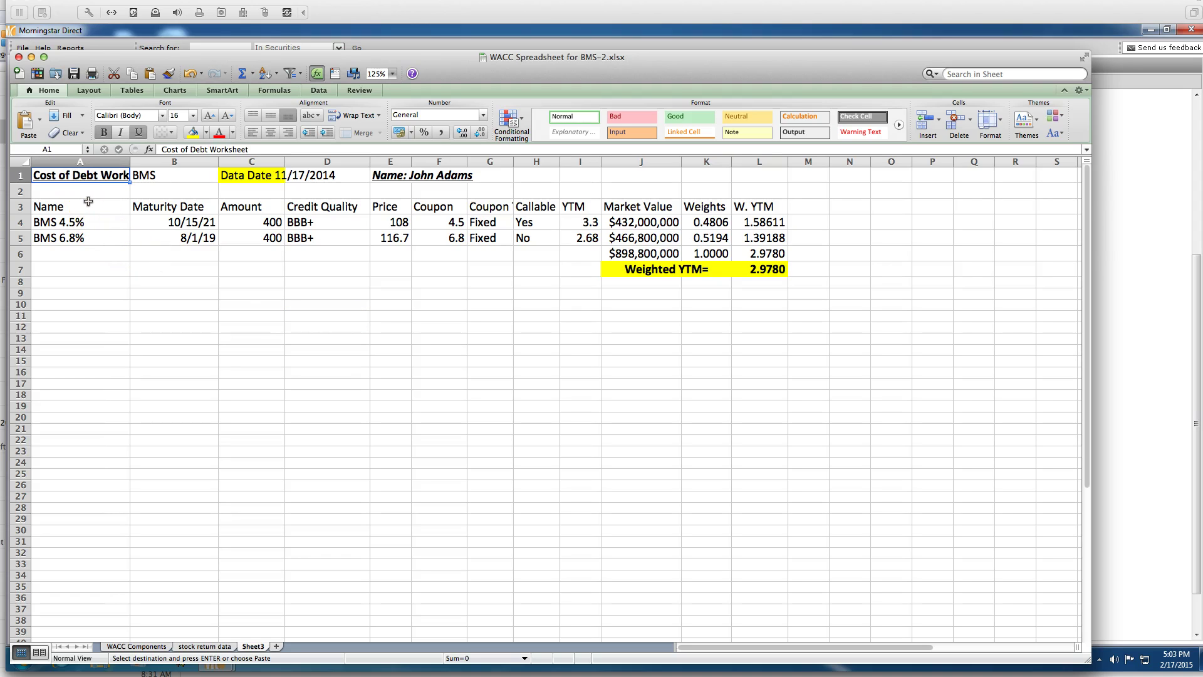
drag(130, 162, 177, 163)
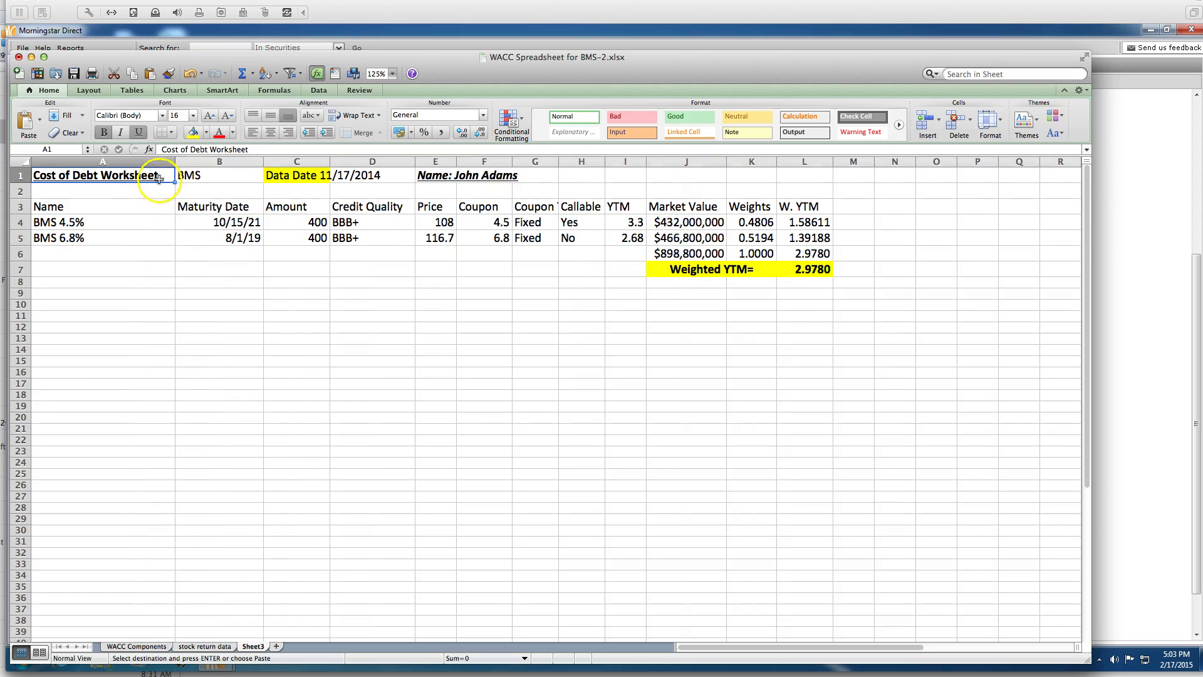
click(211, 176)
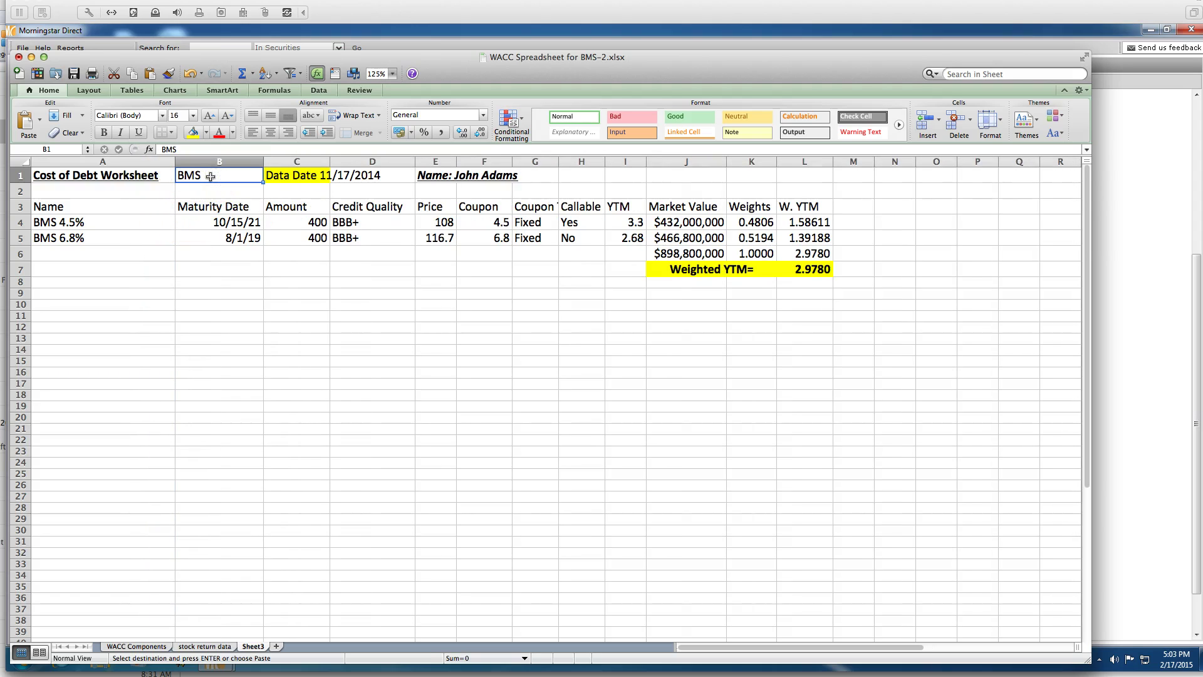
click(287, 178)
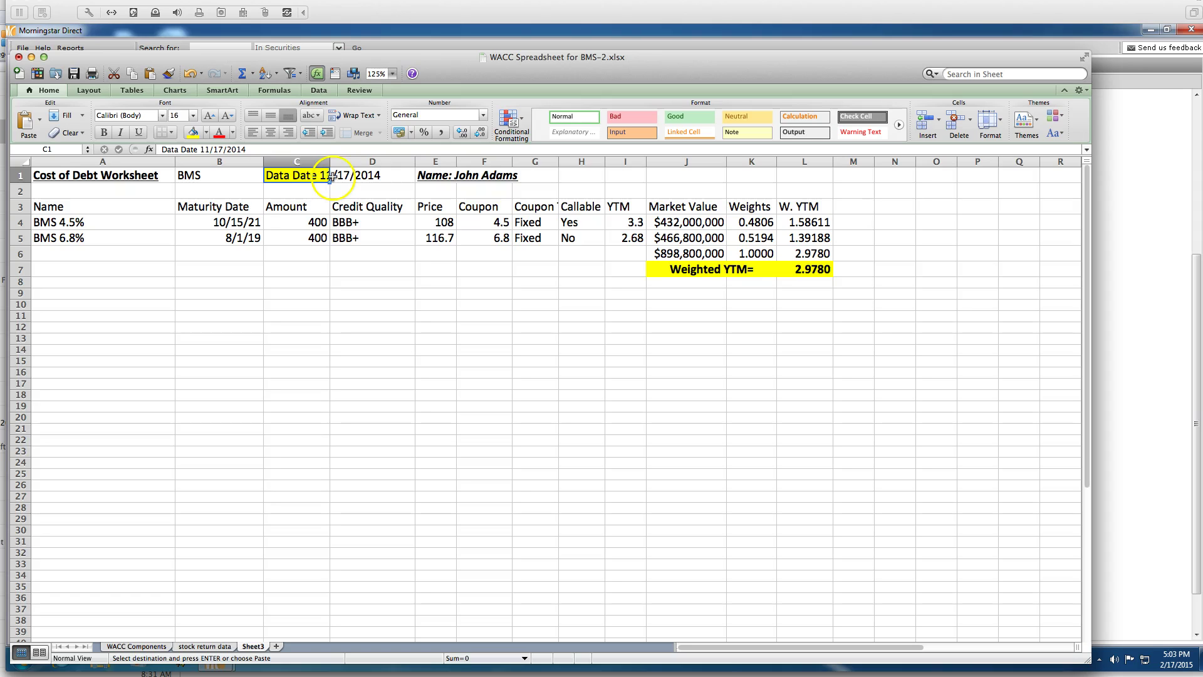
click(438, 177)
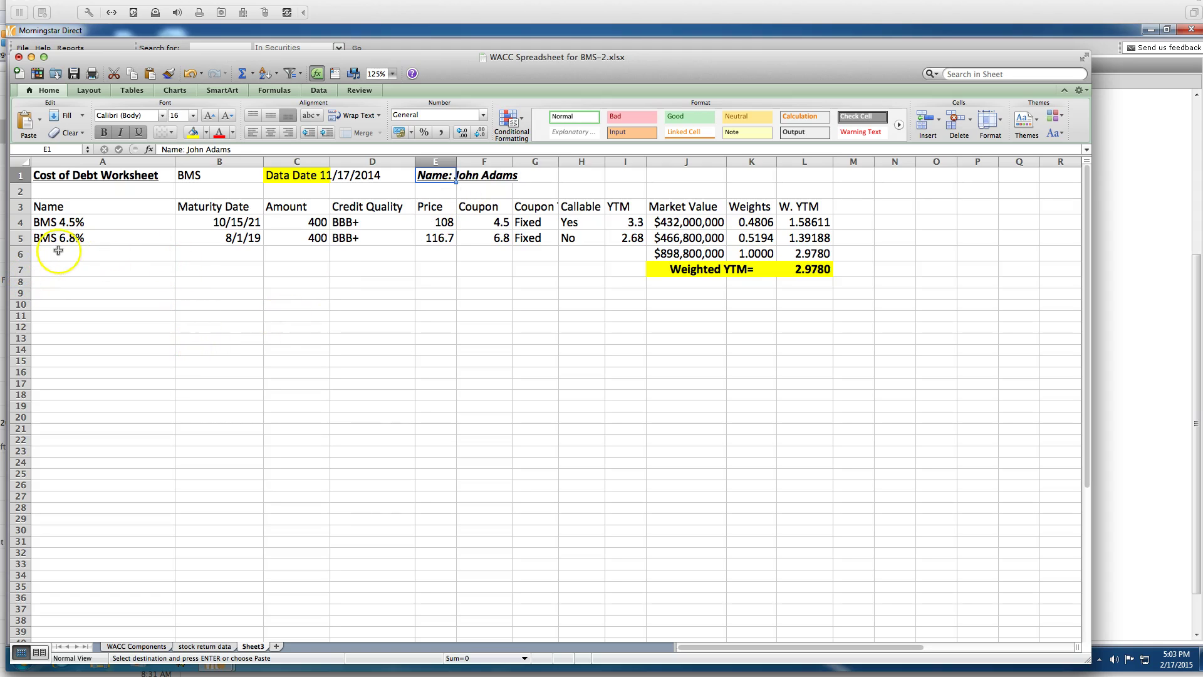
Review the Name, Maturity Date, Amount, Credit Quality and Price headings, then move the worksheet below the bonds page.
click(60, 208)
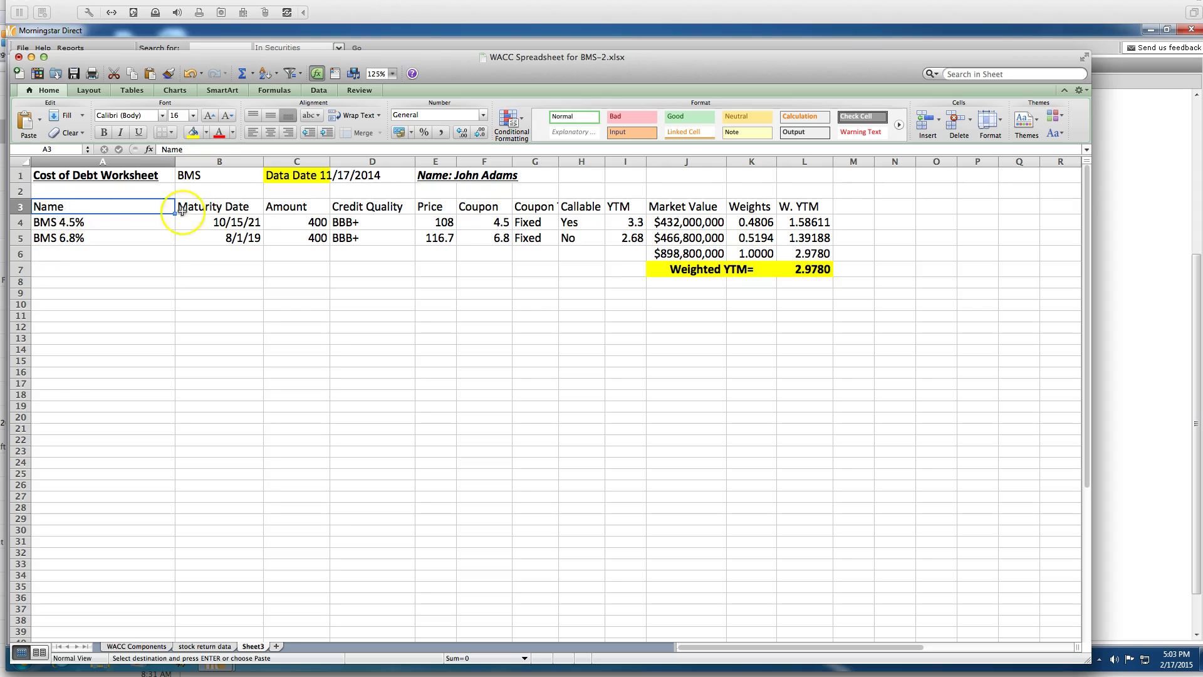
click(240, 208)
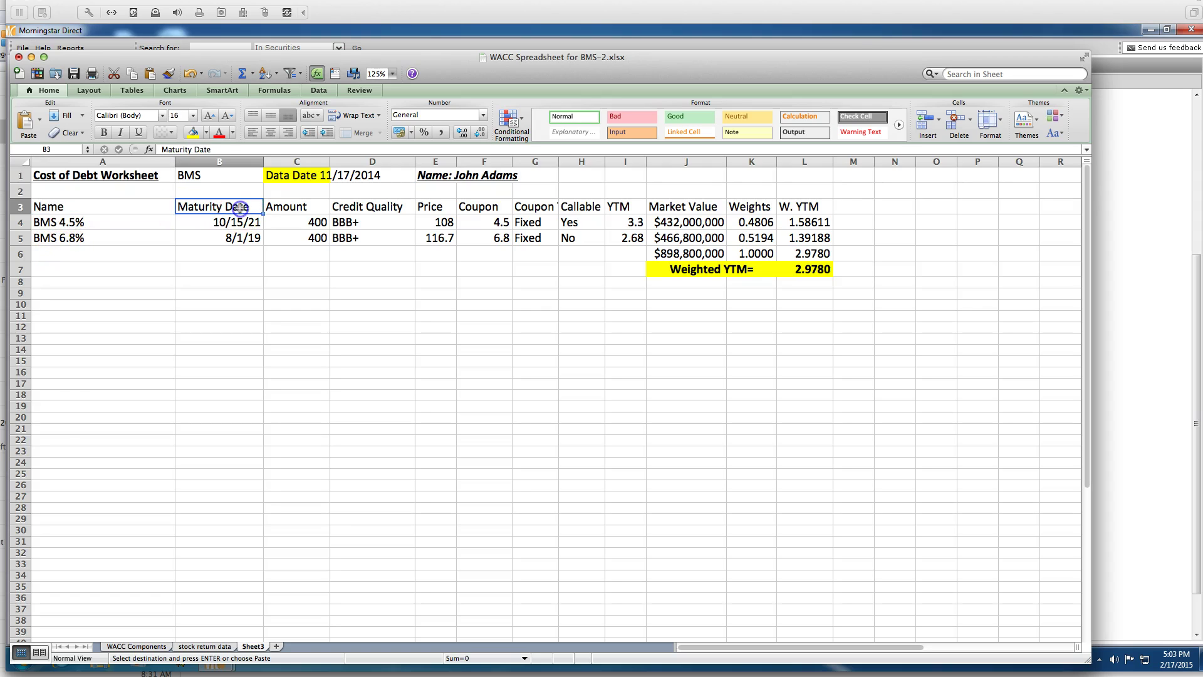
click(292, 208)
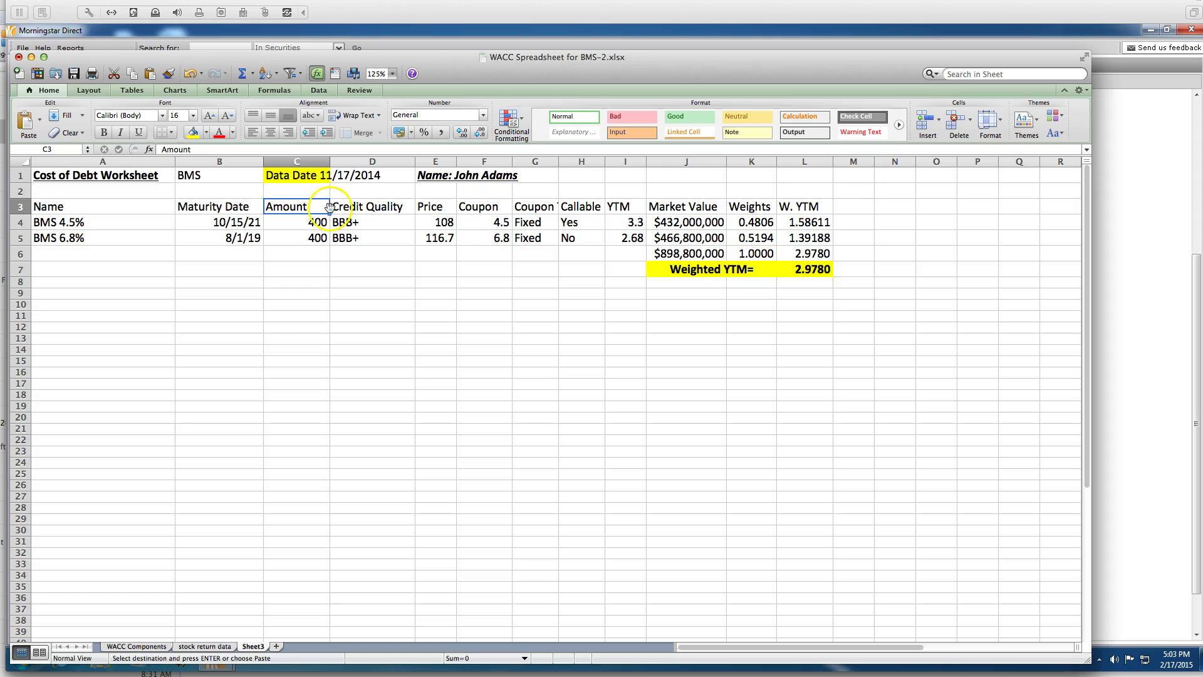
click(373, 207)
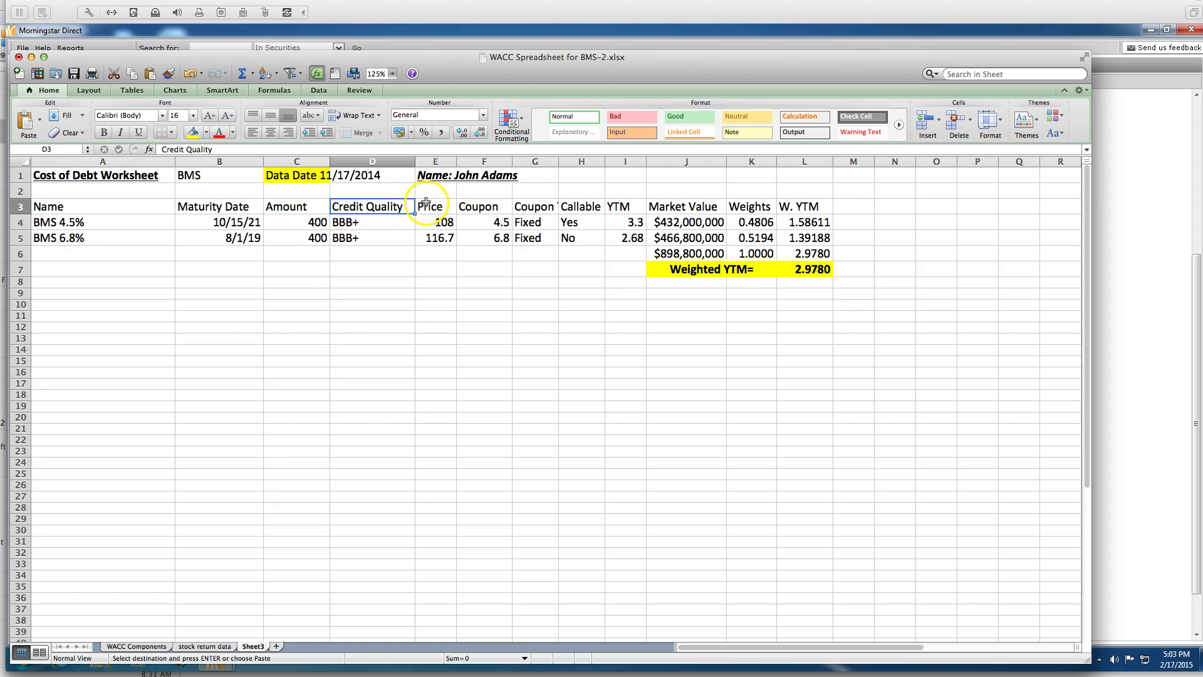
click(426, 204)
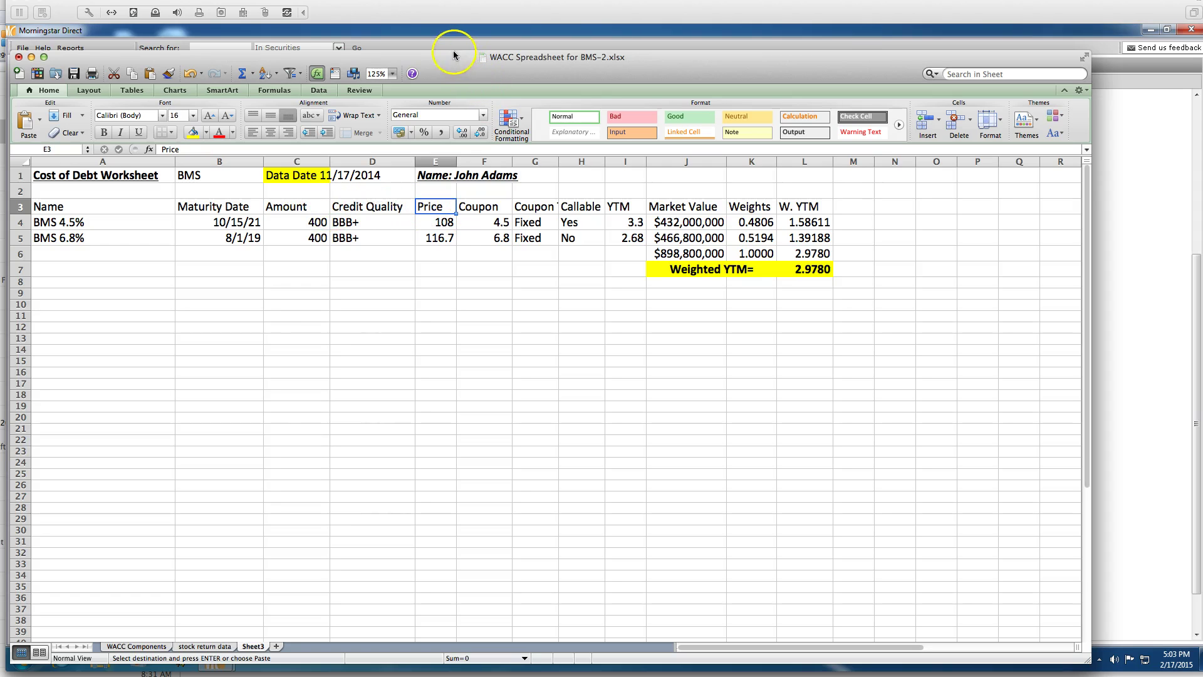
drag(454, 55, 520, 421)
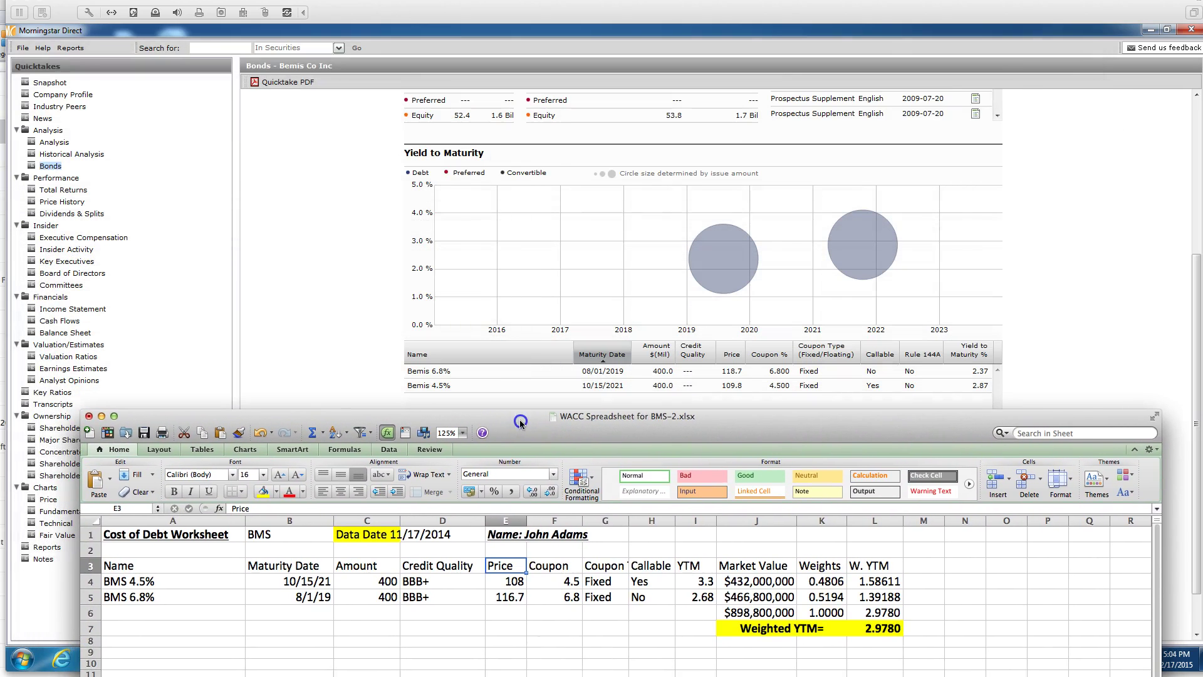
Set the 4.5% bond's price to 109.8 and its YTM to 2.87.
click(511, 583)
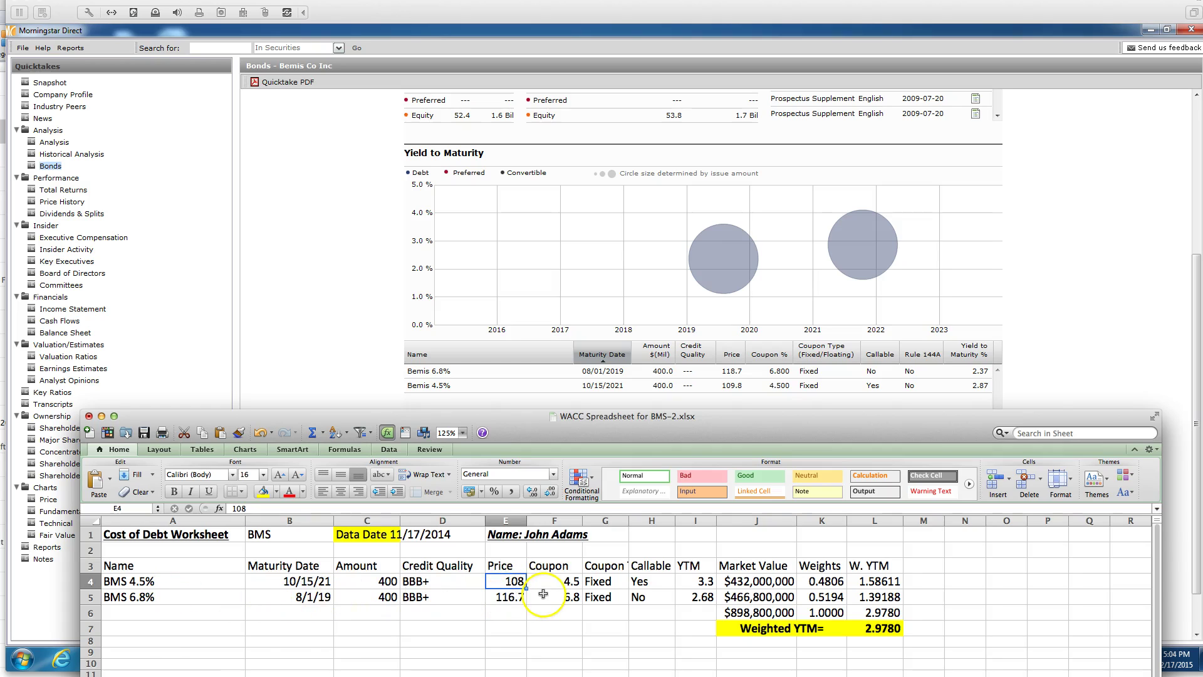
text(10)
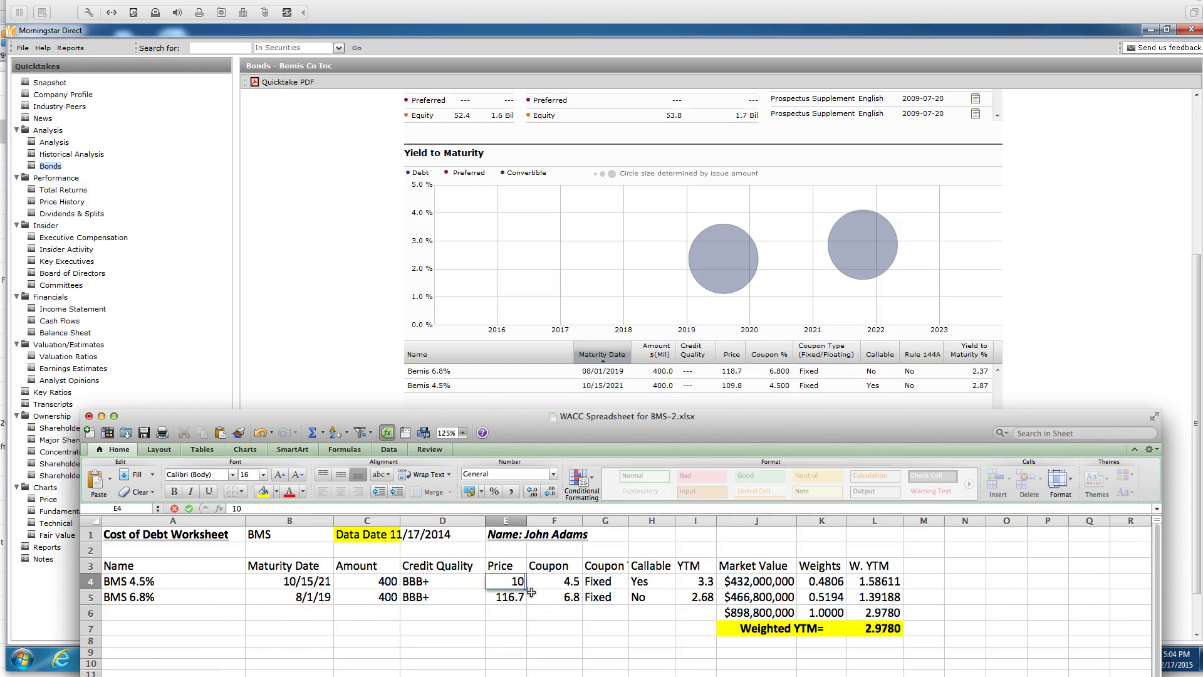
text(9.8)
key(Tab)
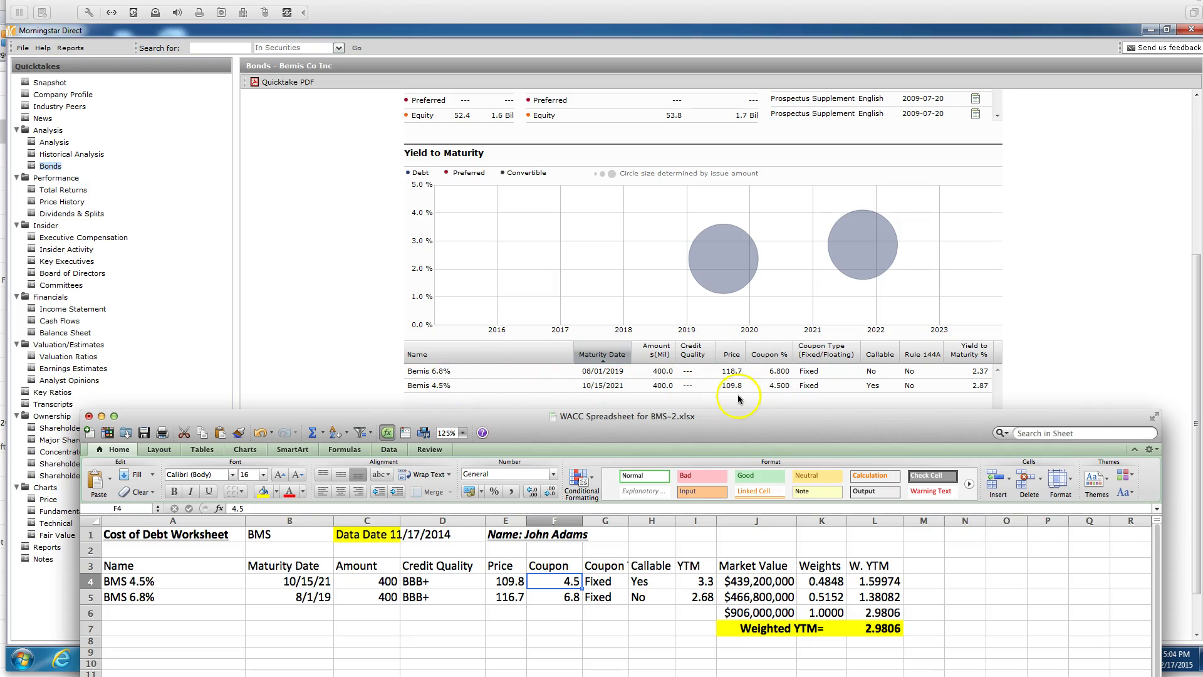
key(Tab)
key(Tab)
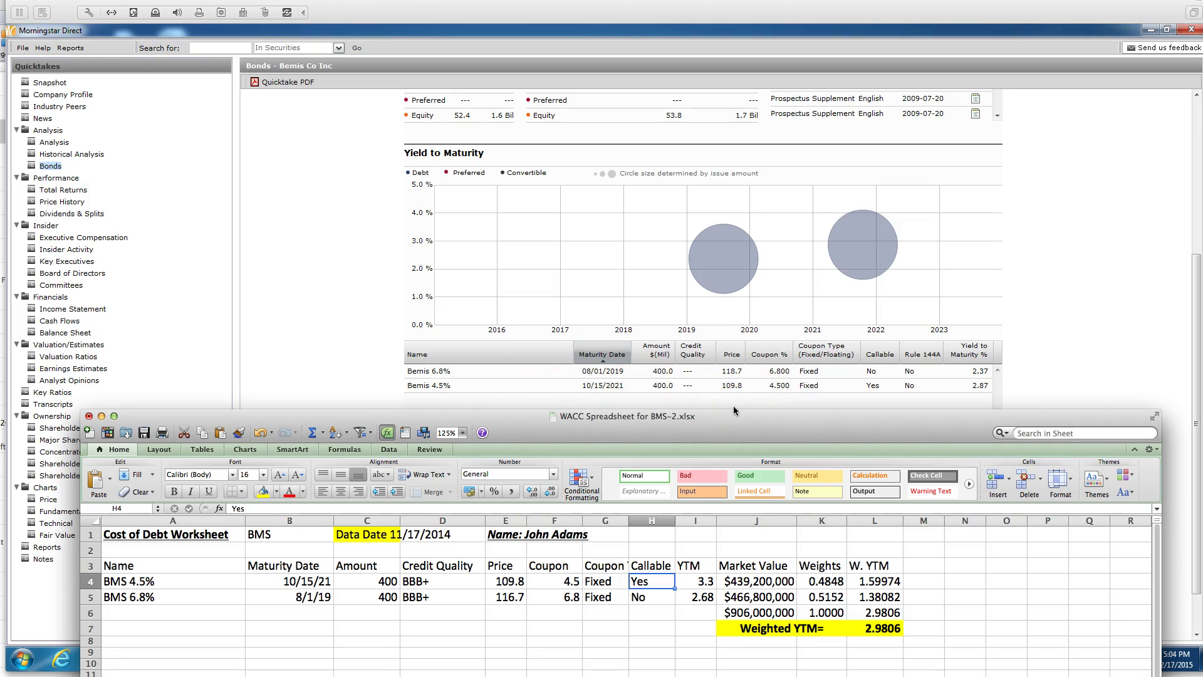
key(Tab)
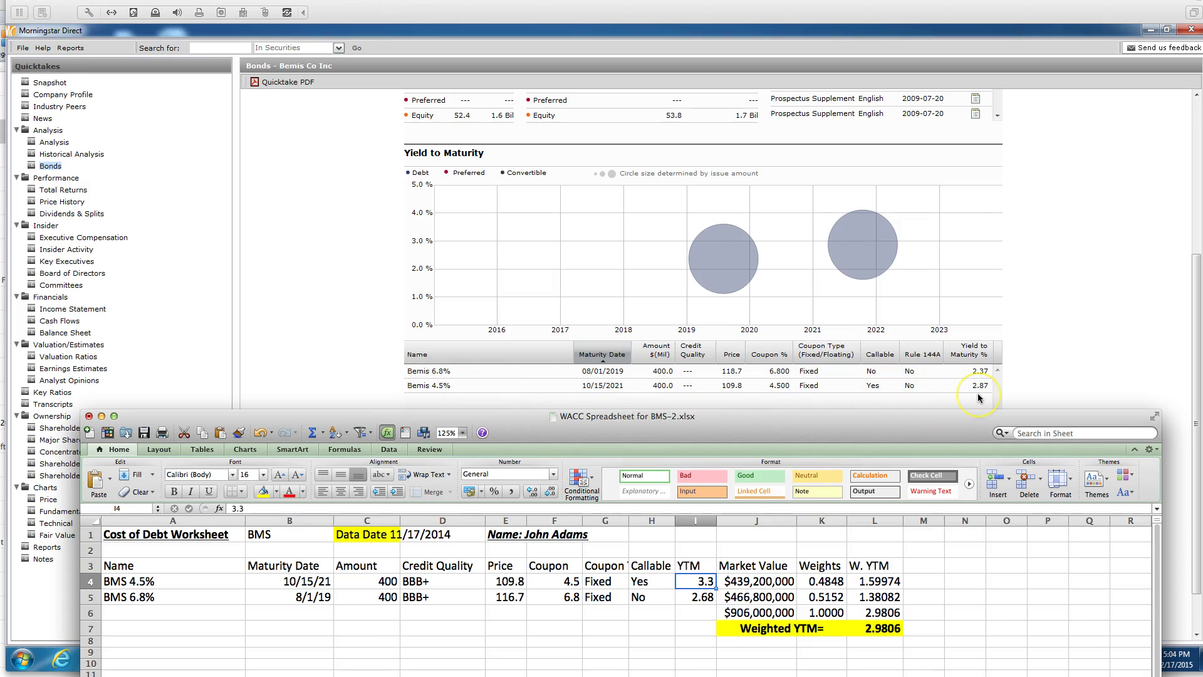
text(2.87)
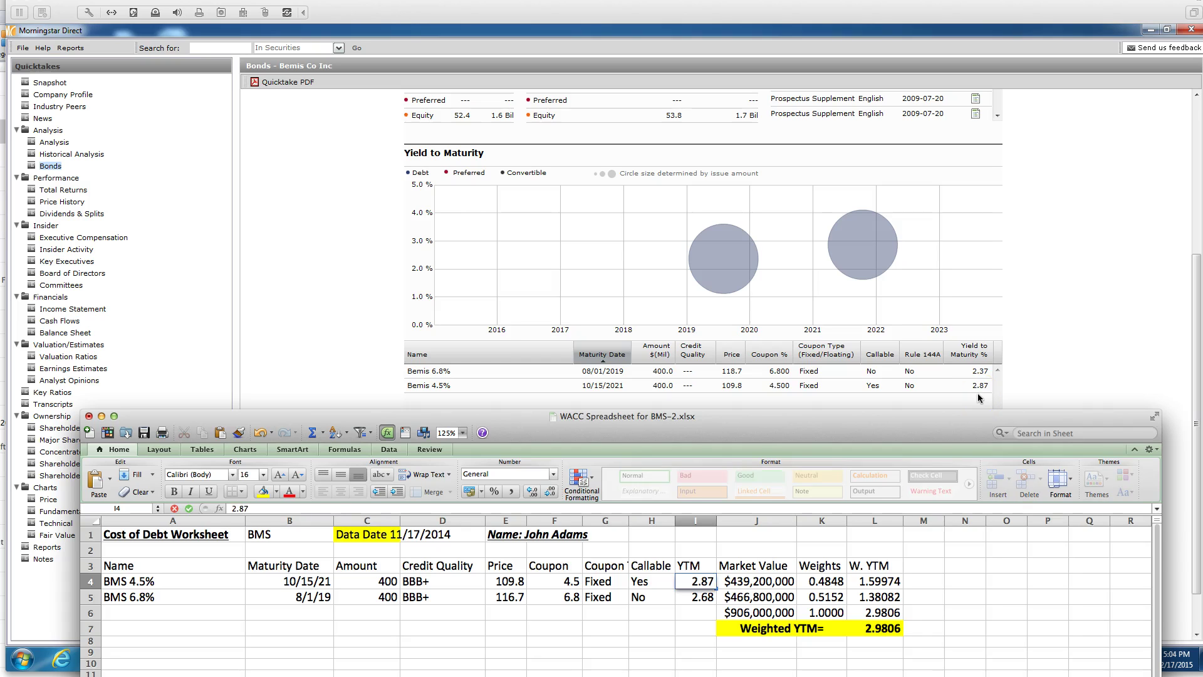
key(Tab)
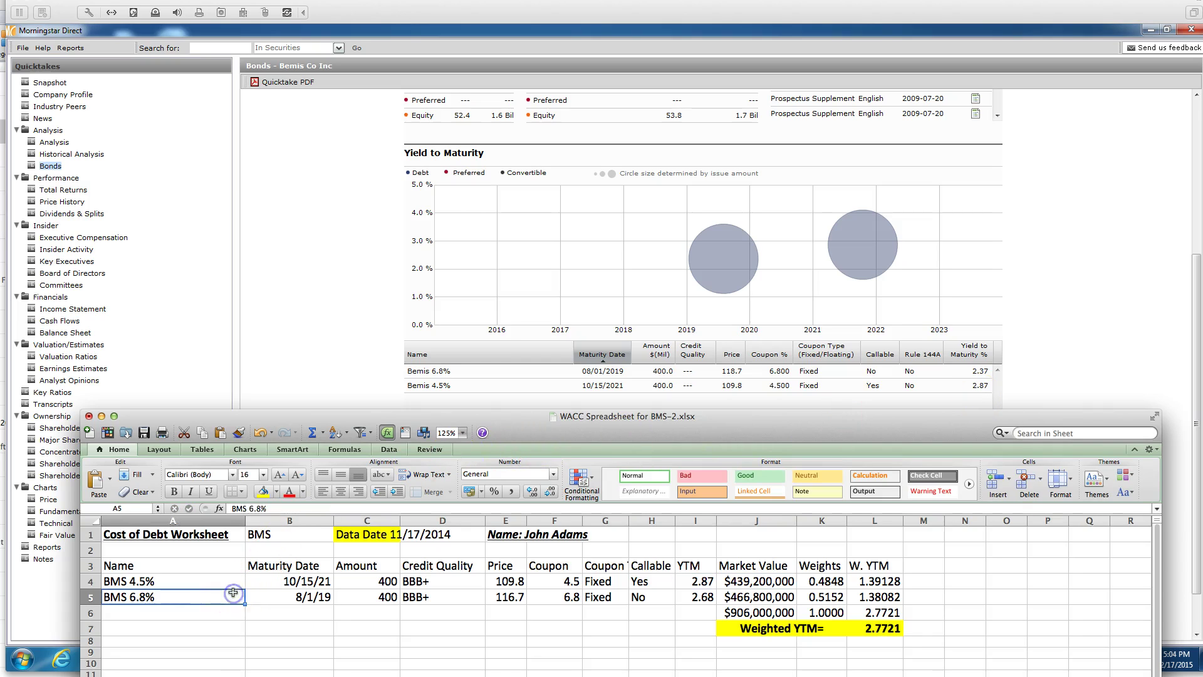
Set the 6.8% bond's price to 118.7 and its YTM to 2.37.
click(248, 595)
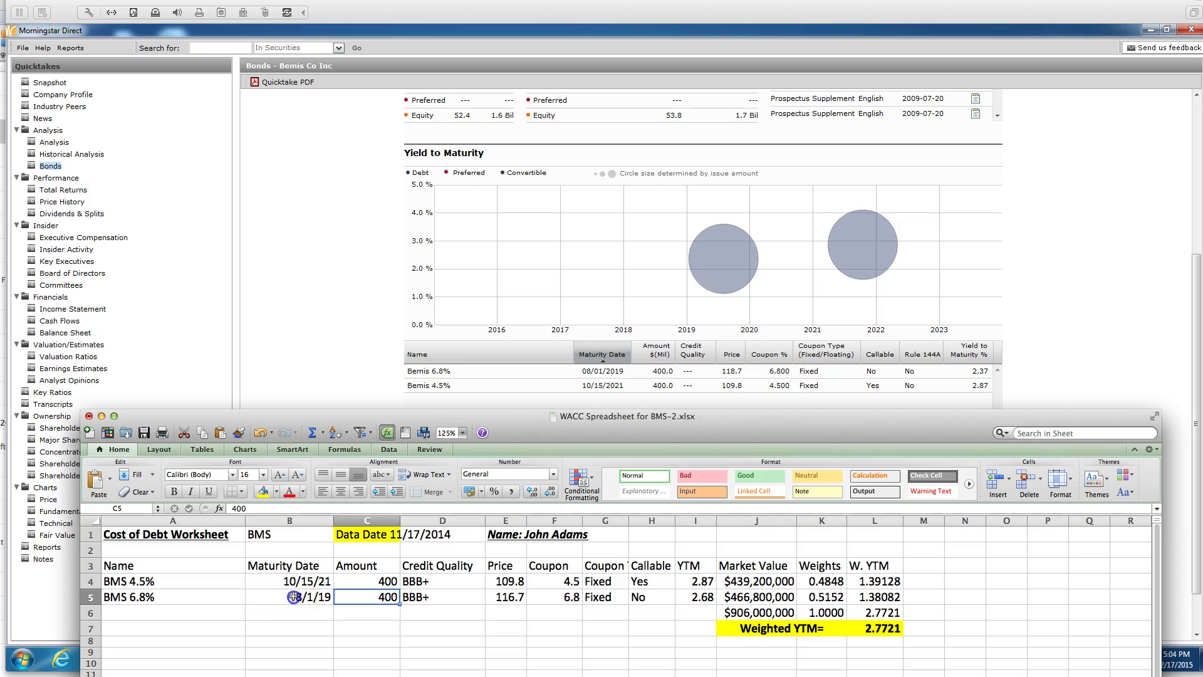
click(414, 595)
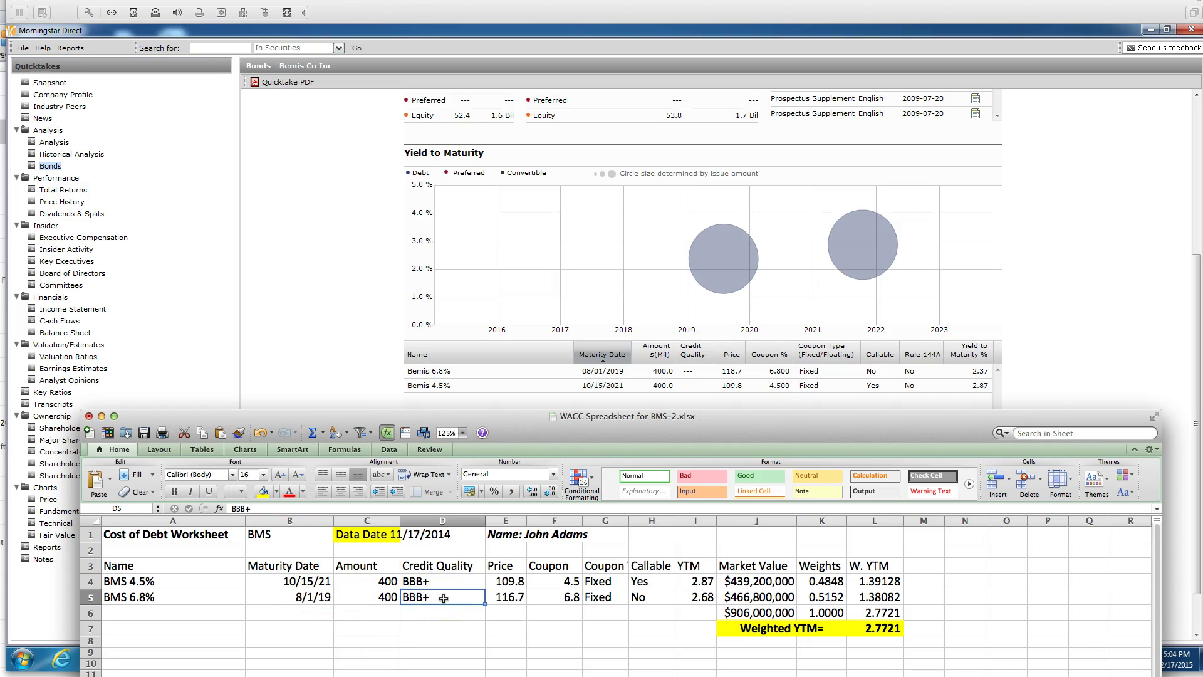
click(496, 597)
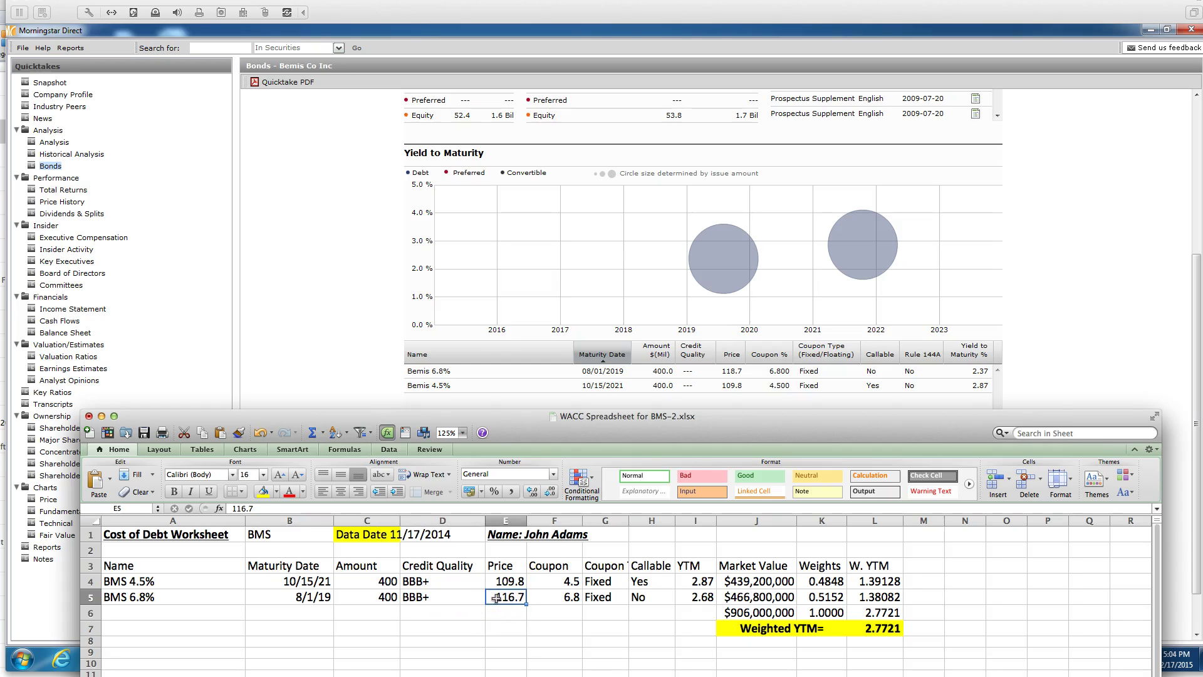
text(118.7)
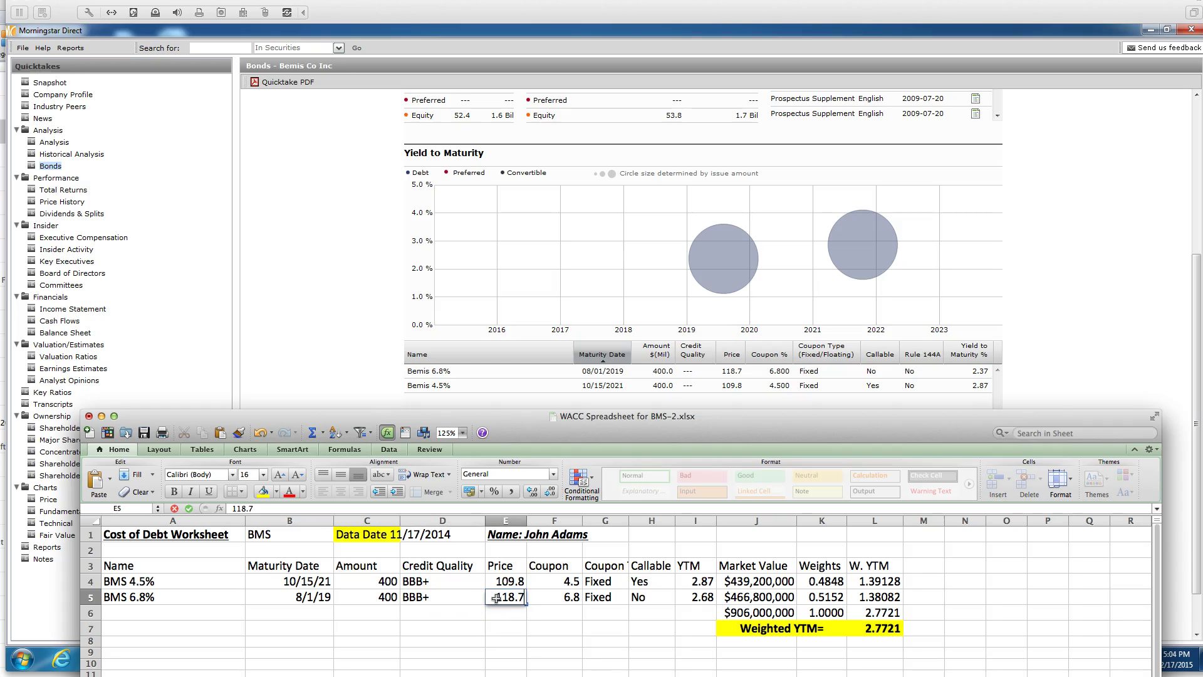
click(634, 654)
key(Tab)
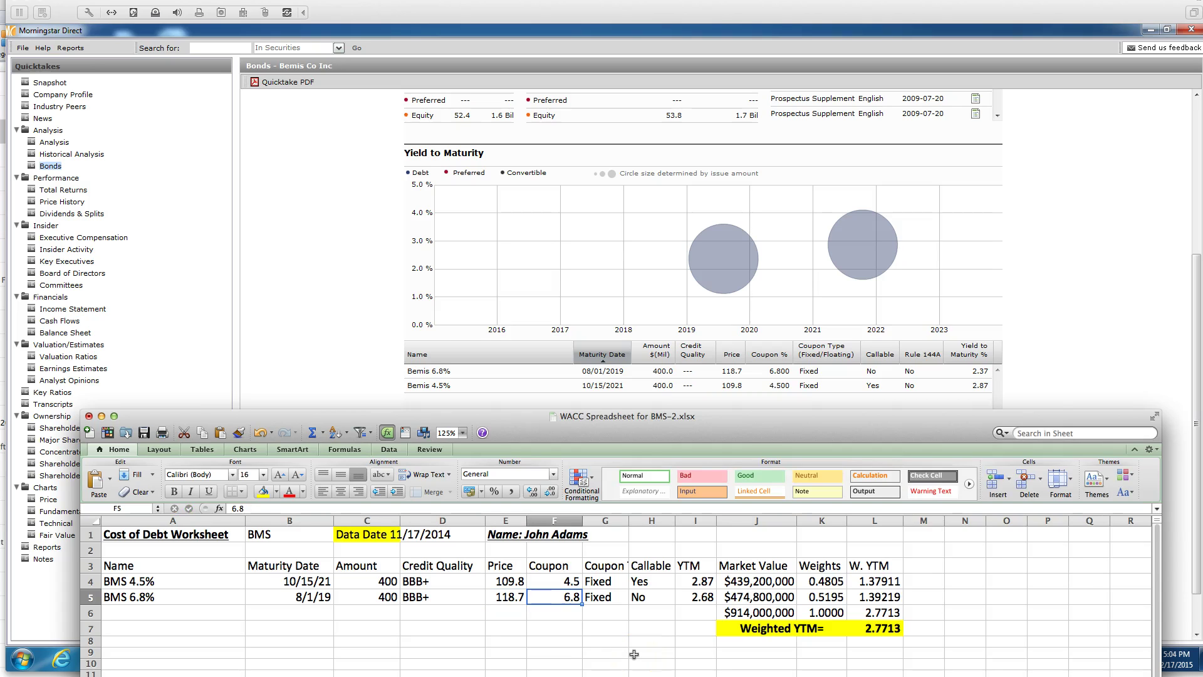
key(Tab)
key(Tab)
key(Tab)
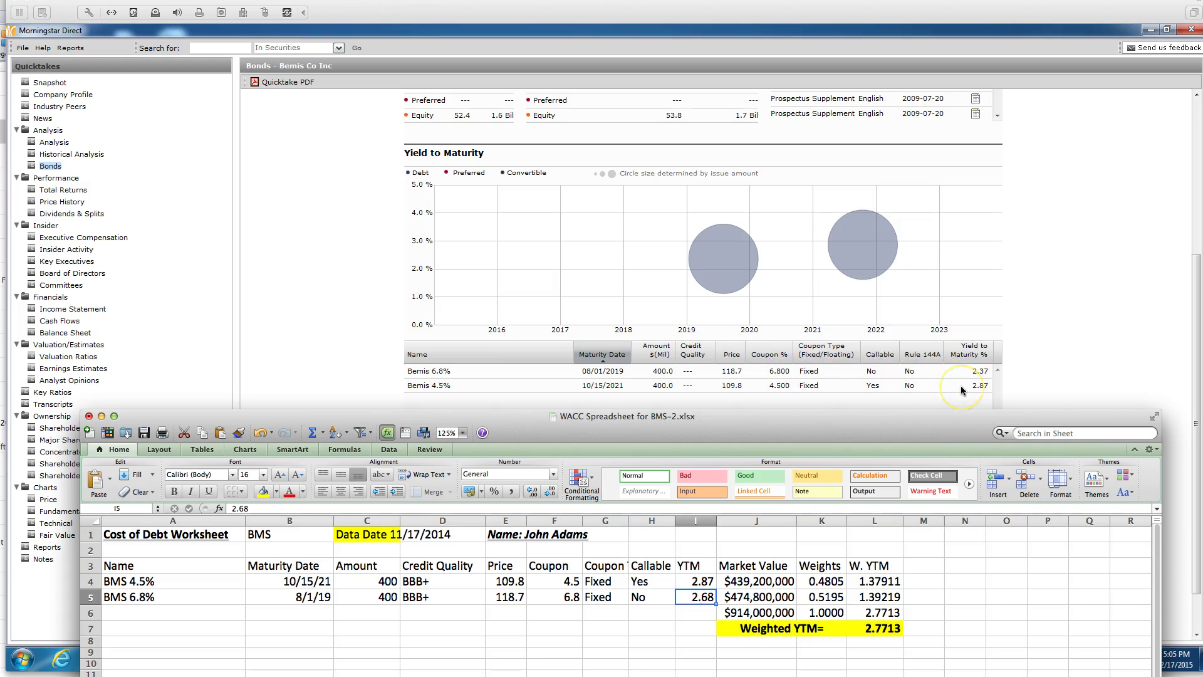
text(2.37)
key(Return)
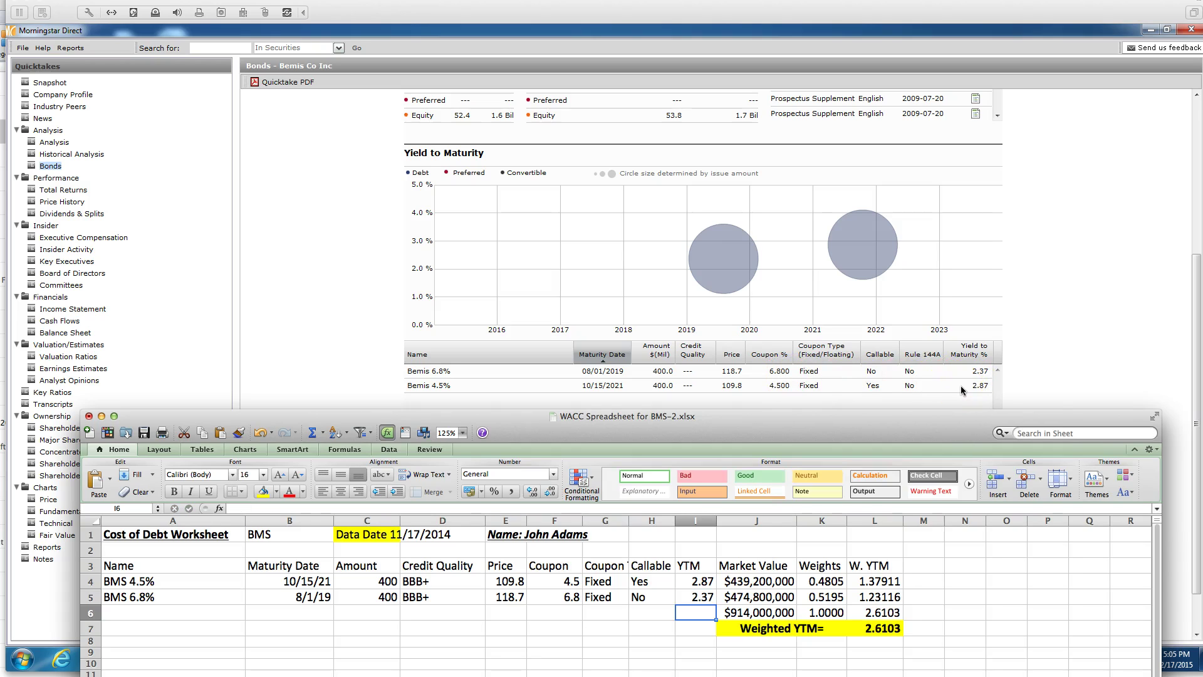
Custom-sort bond rows A4:J5 by Maturity Date, oldest to newest.
drag(160, 582, 859, 597)
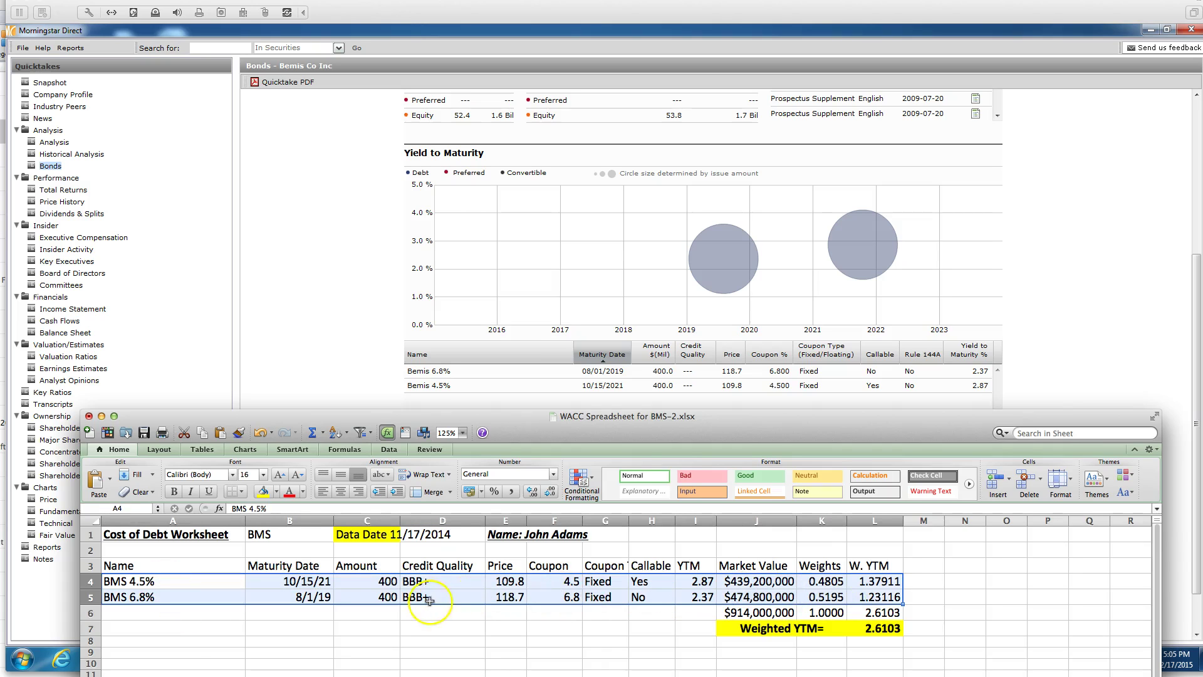
right_click(290, 590)
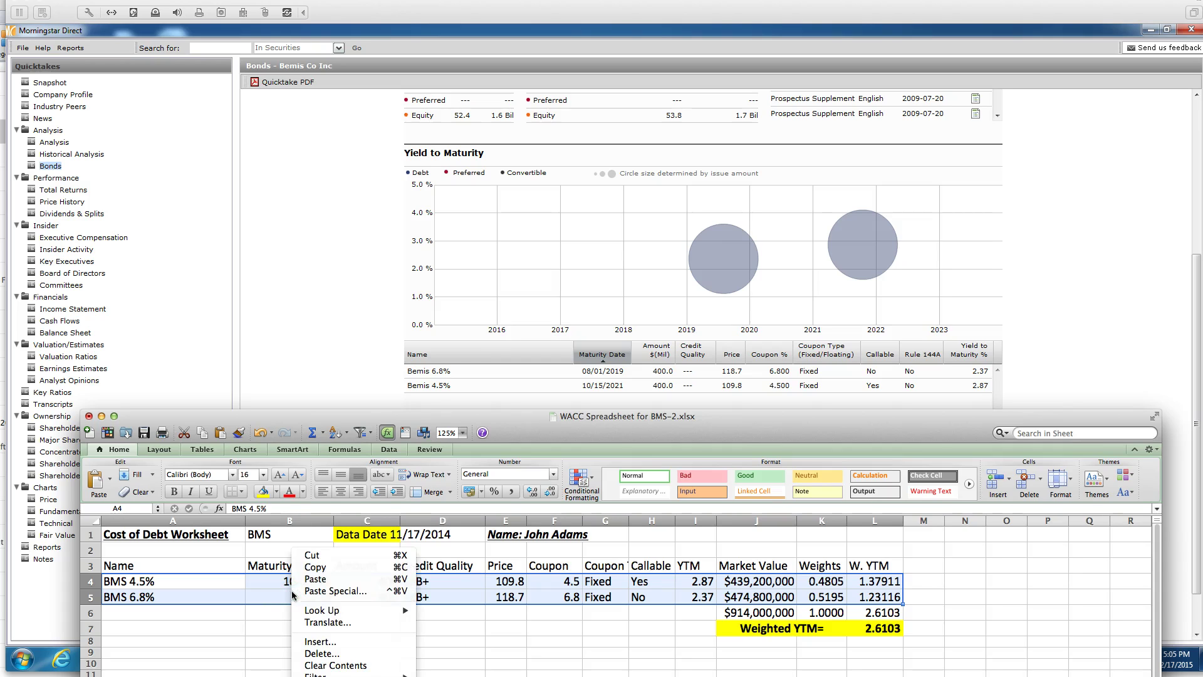
click(382, 449)
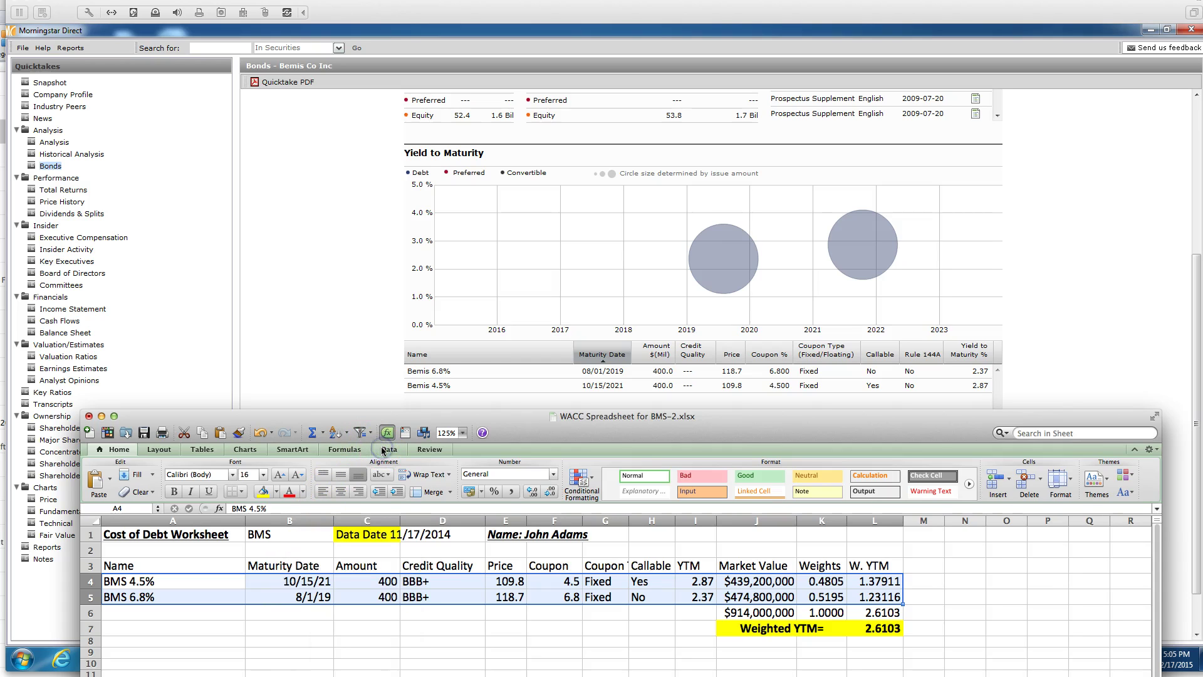
click(382, 449)
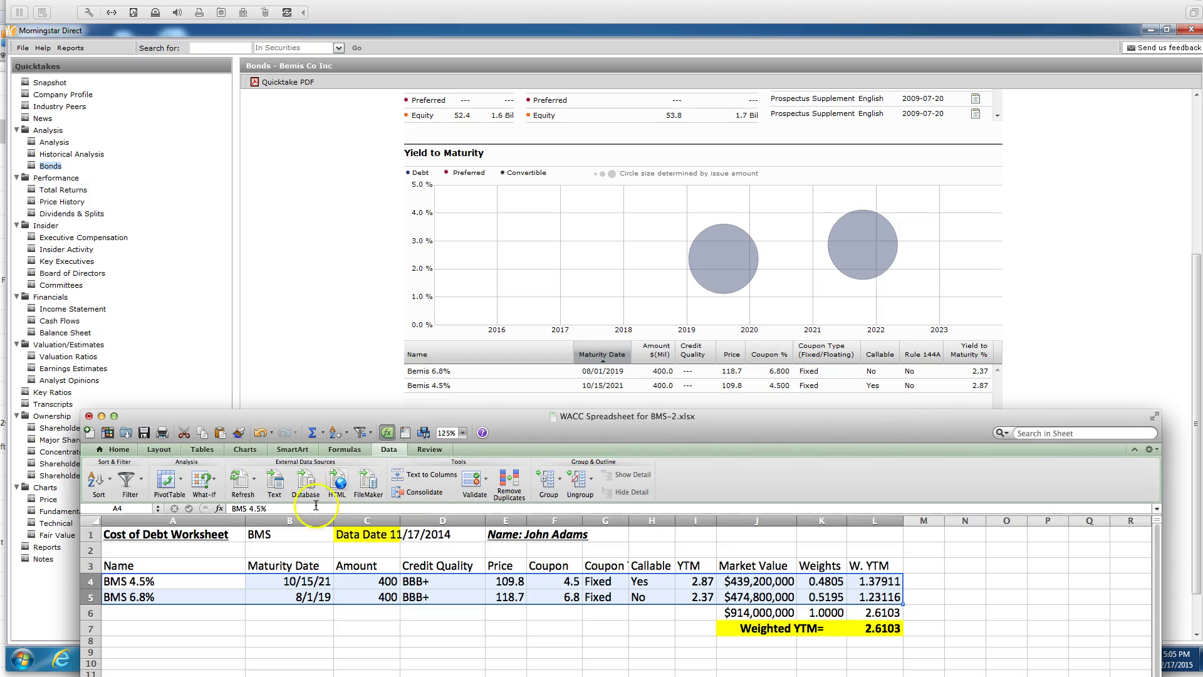
click(110, 486)
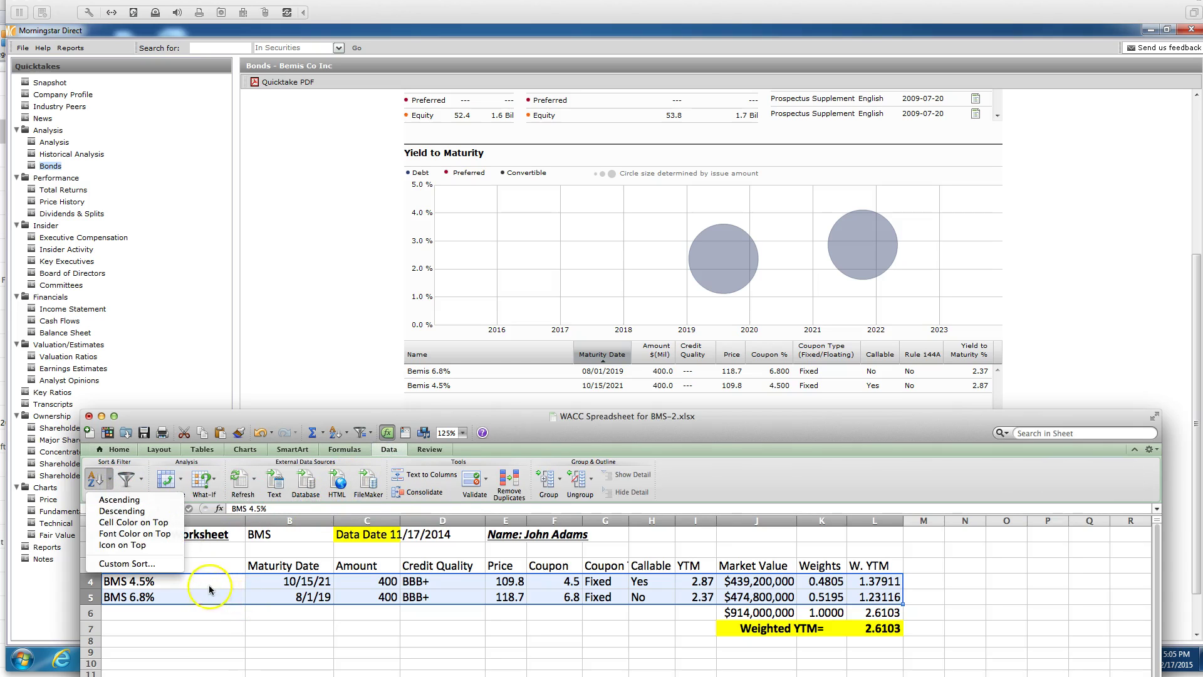
click(158, 564)
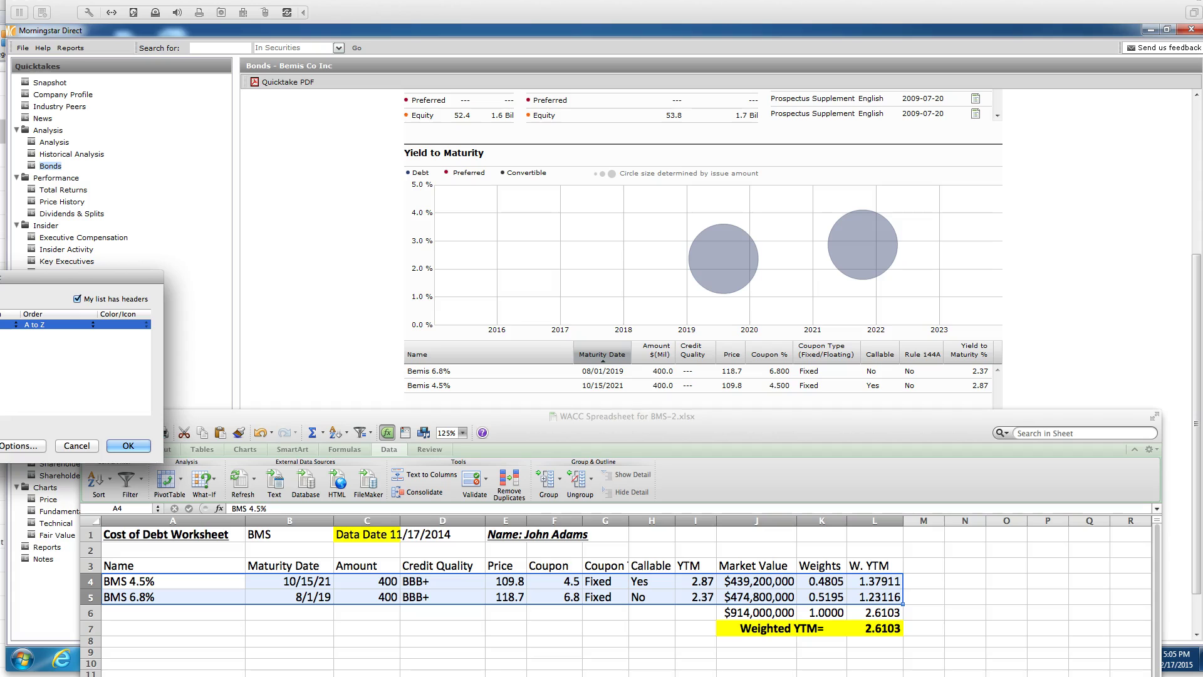
click(2, 324)
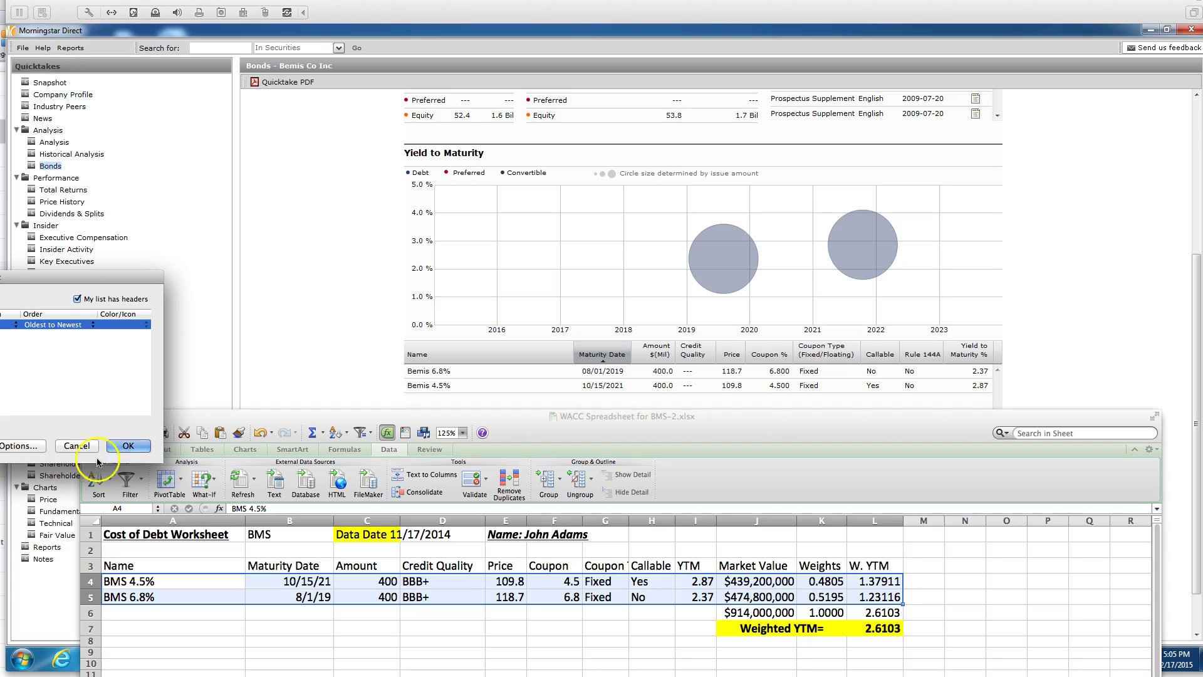
click(122, 448)
click(310, 597)
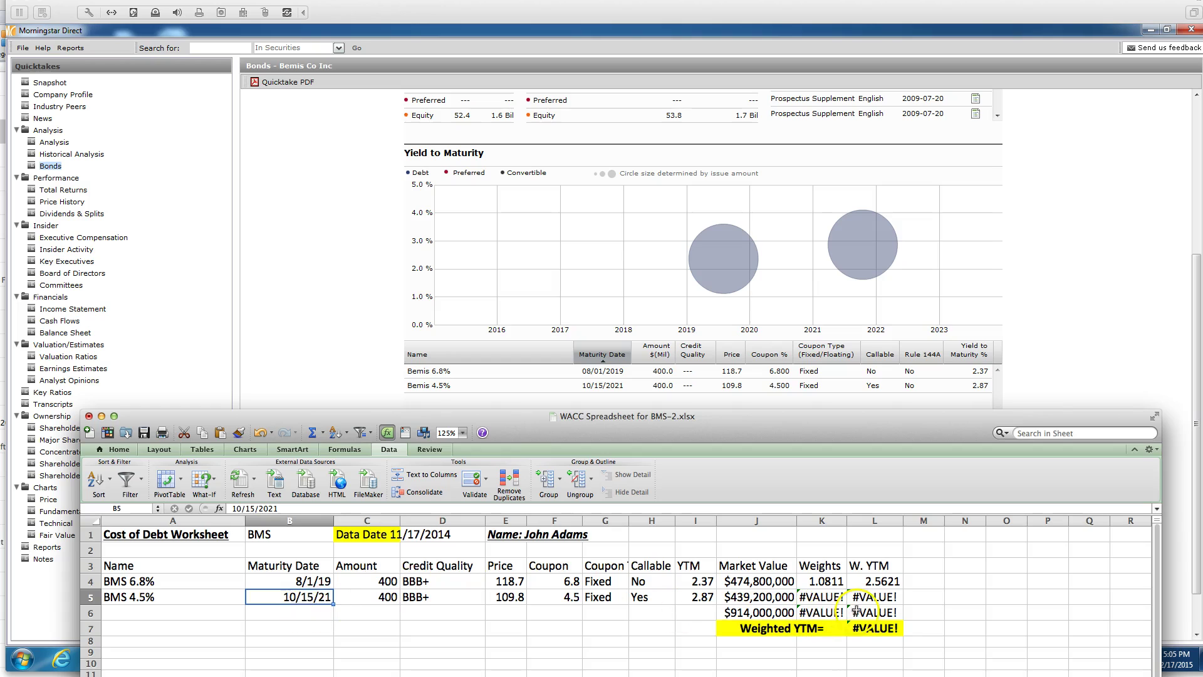
click(758, 582)
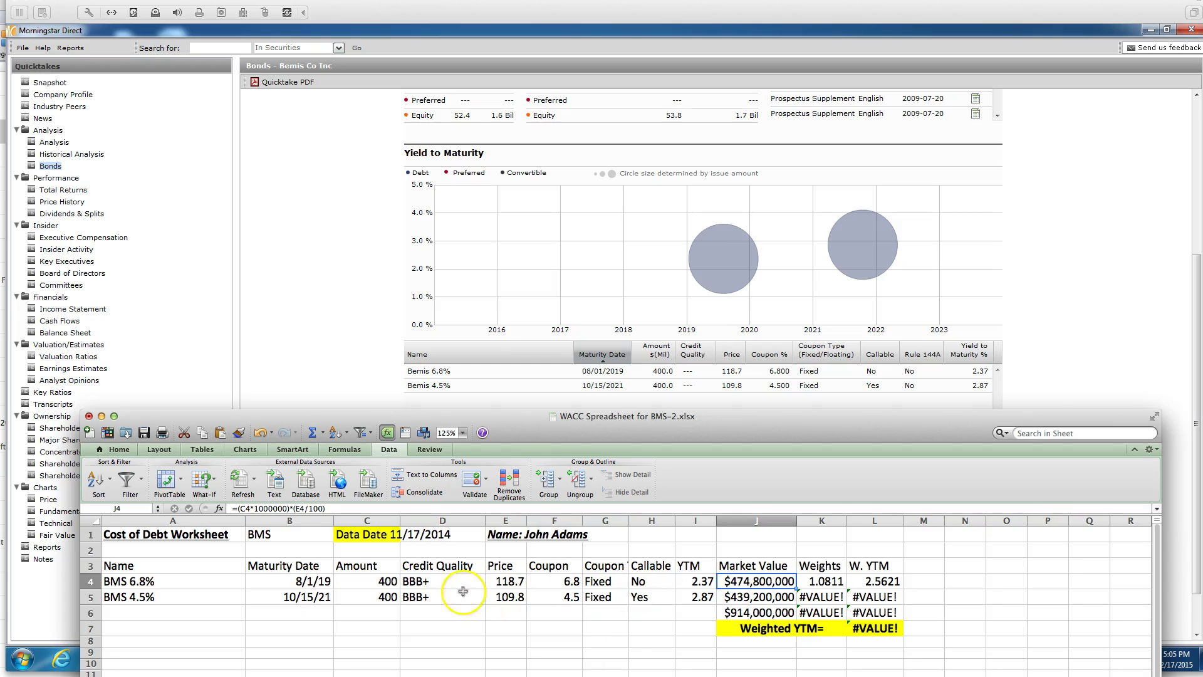
click(379, 581)
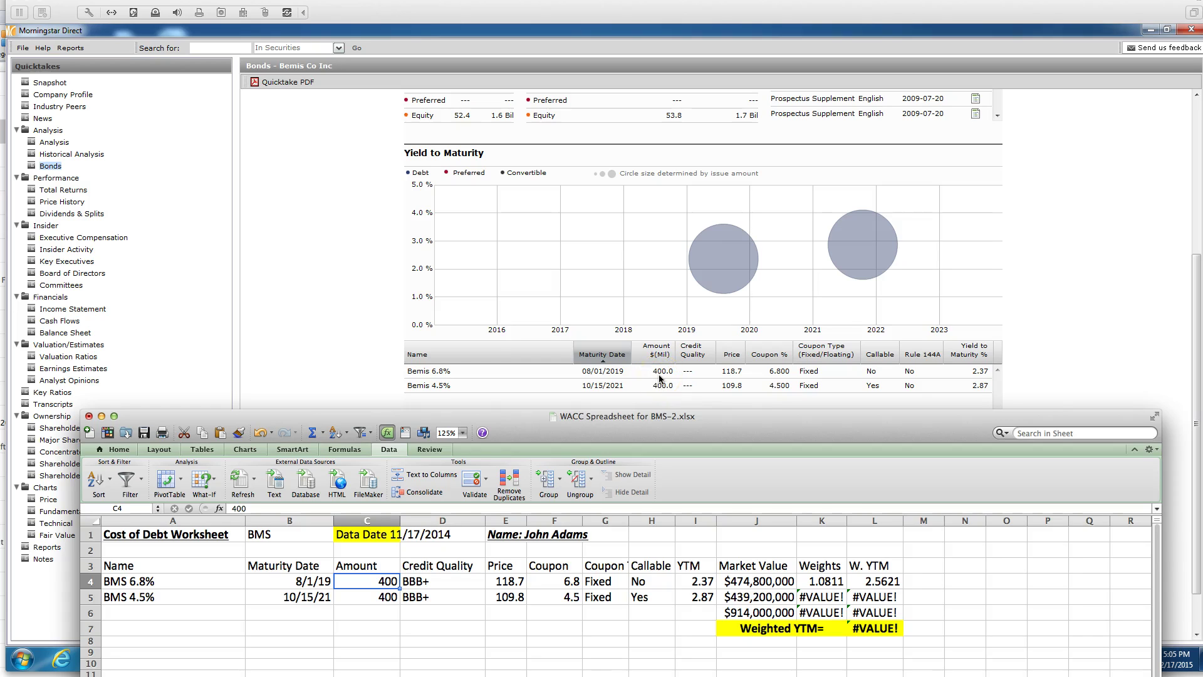
click(737, 582)
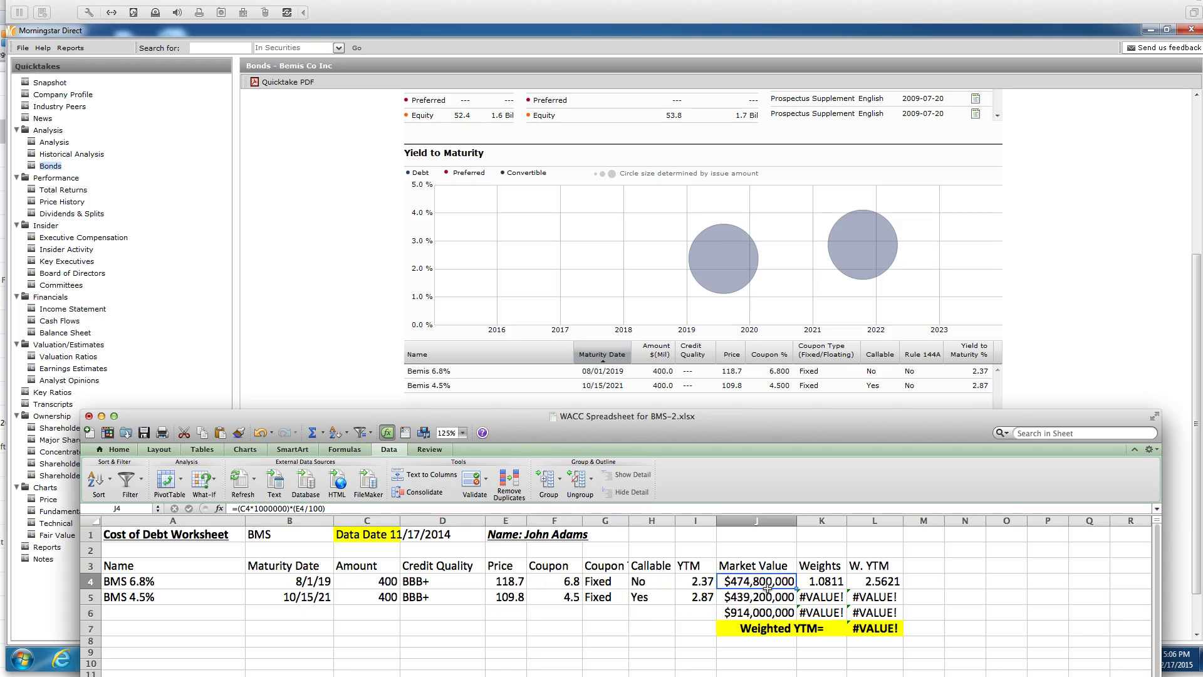
click(823, 581)
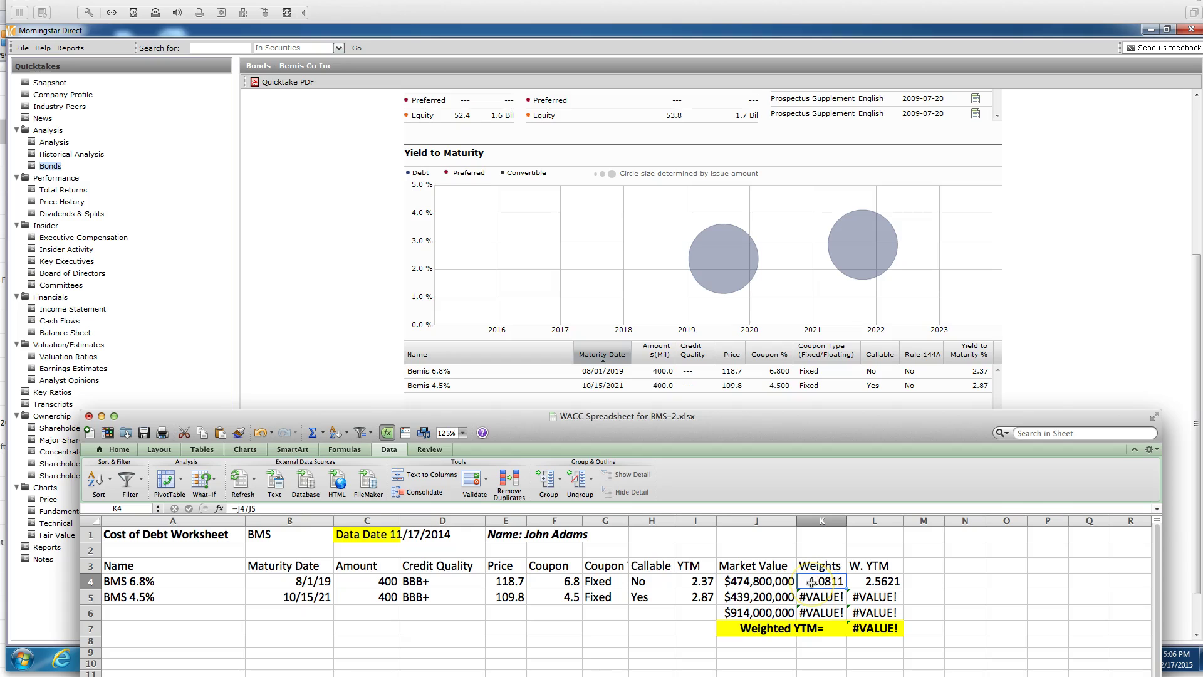
click(764, 602)
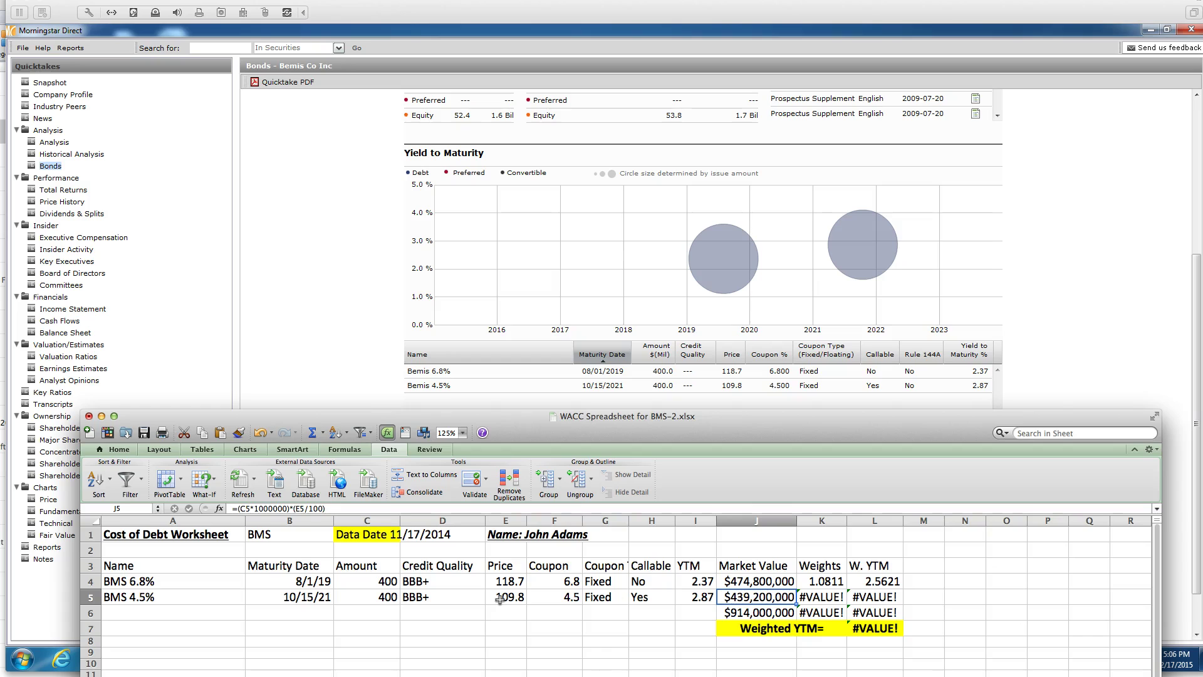
click(739, 581)
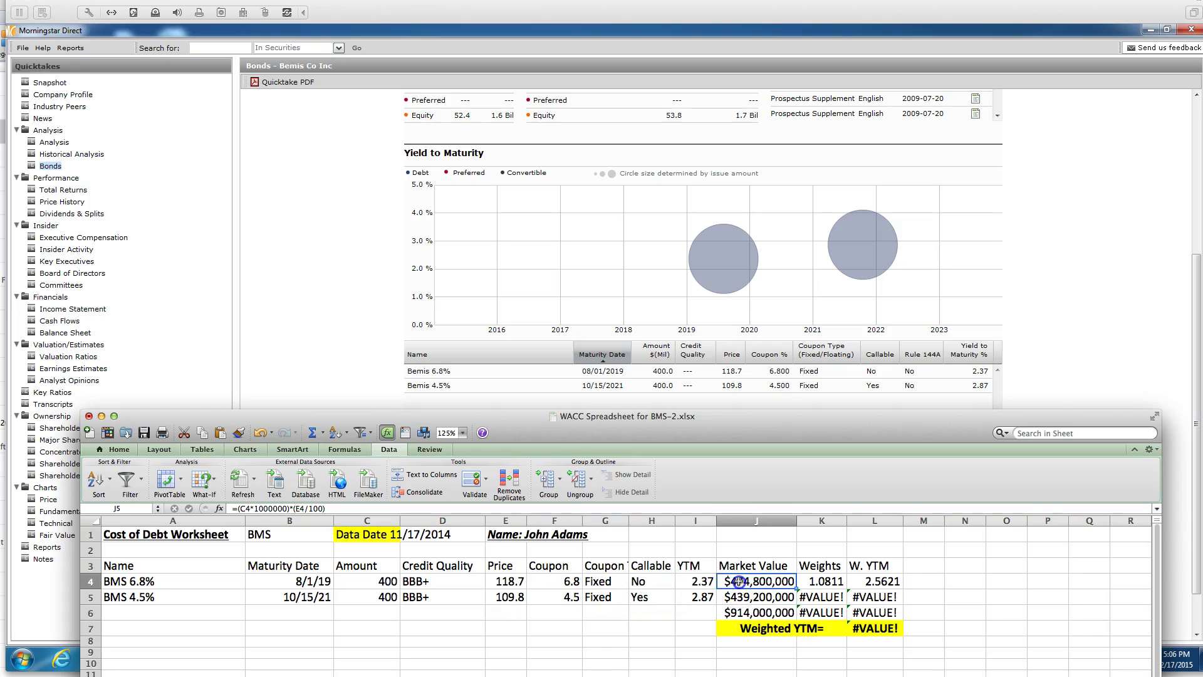
click(739, 596)
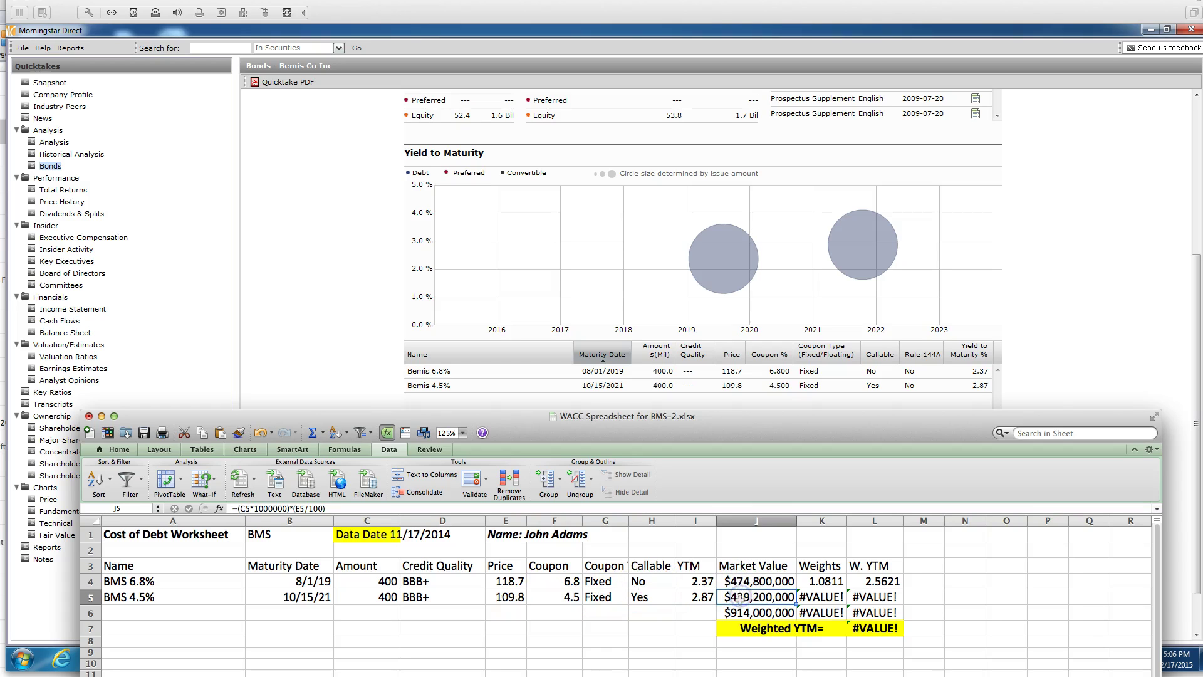
click(747, 614)
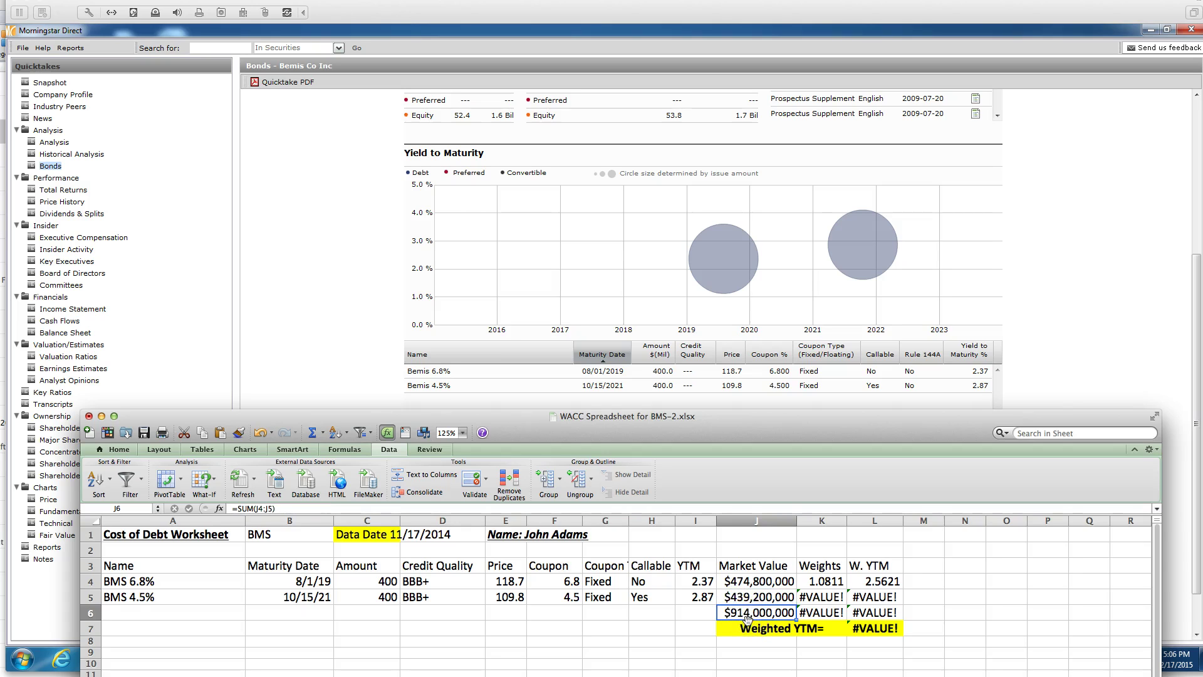
click(748, 618)
Enter =J5/J6 as the 4.5% bond's weight in K5.
click(822, 583)
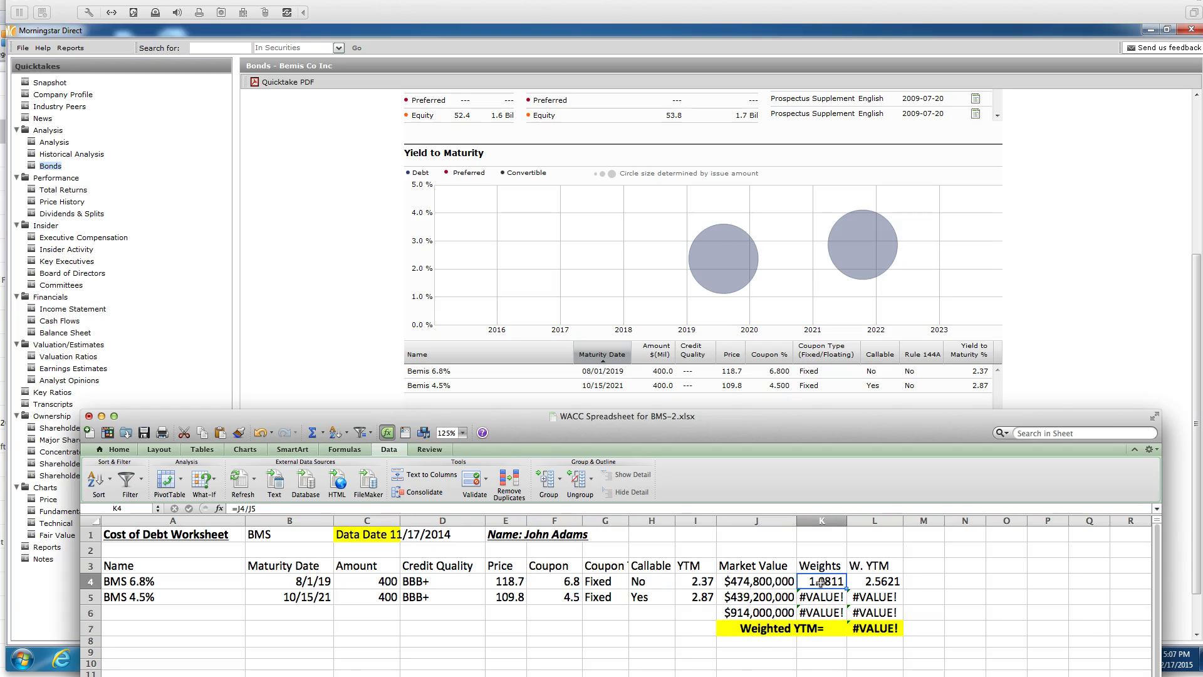
click(765, 582)
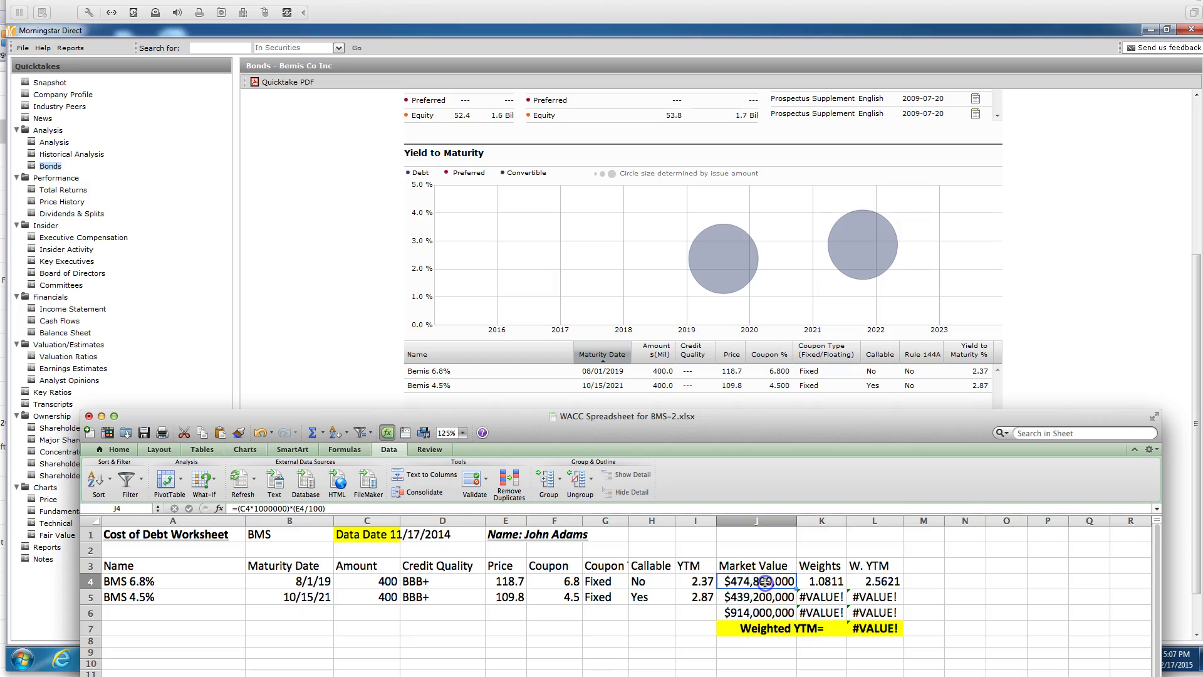
click(757, 612)
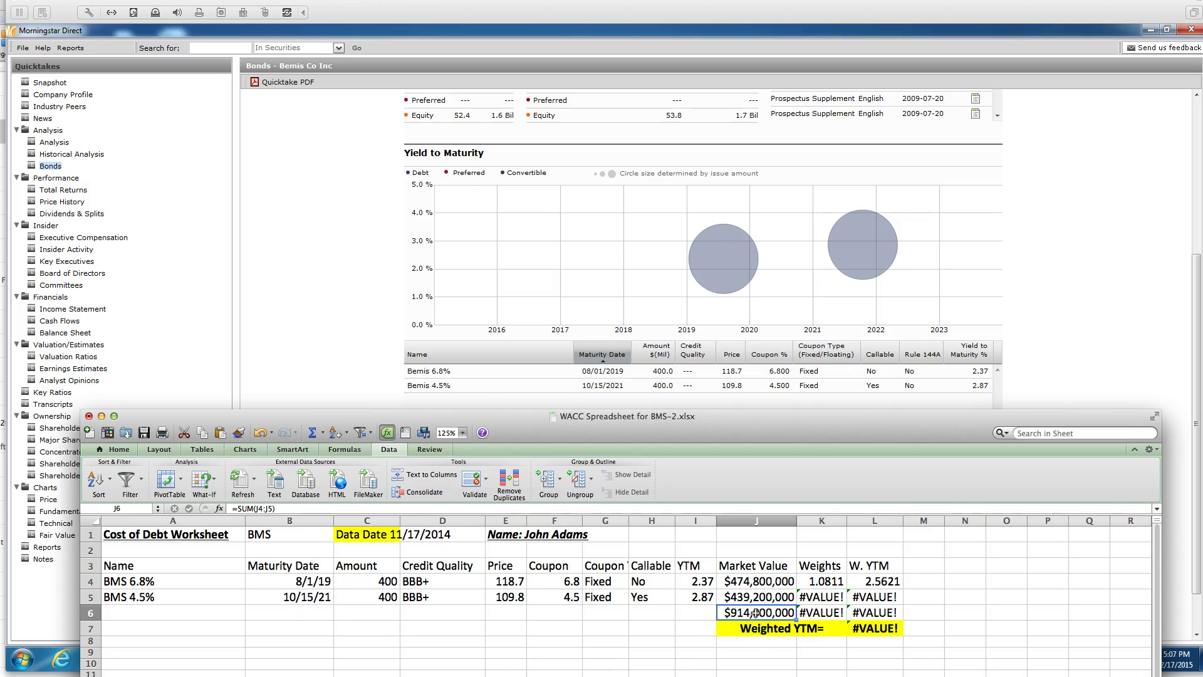
click(809, 597)
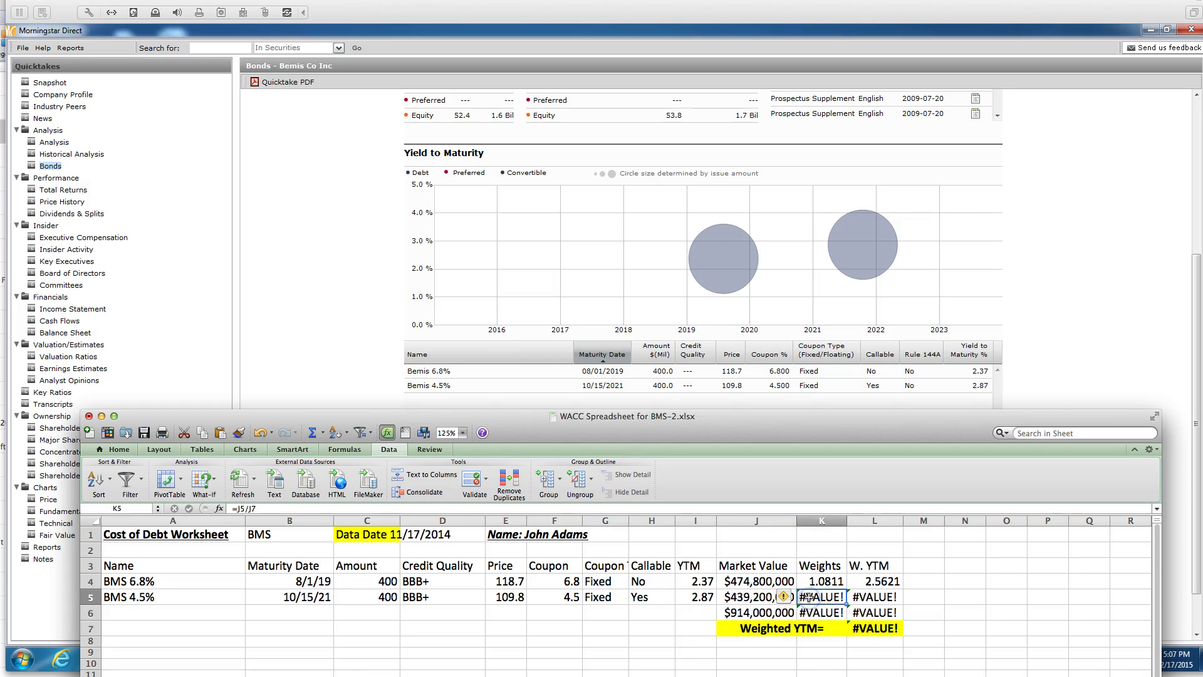
text(=)
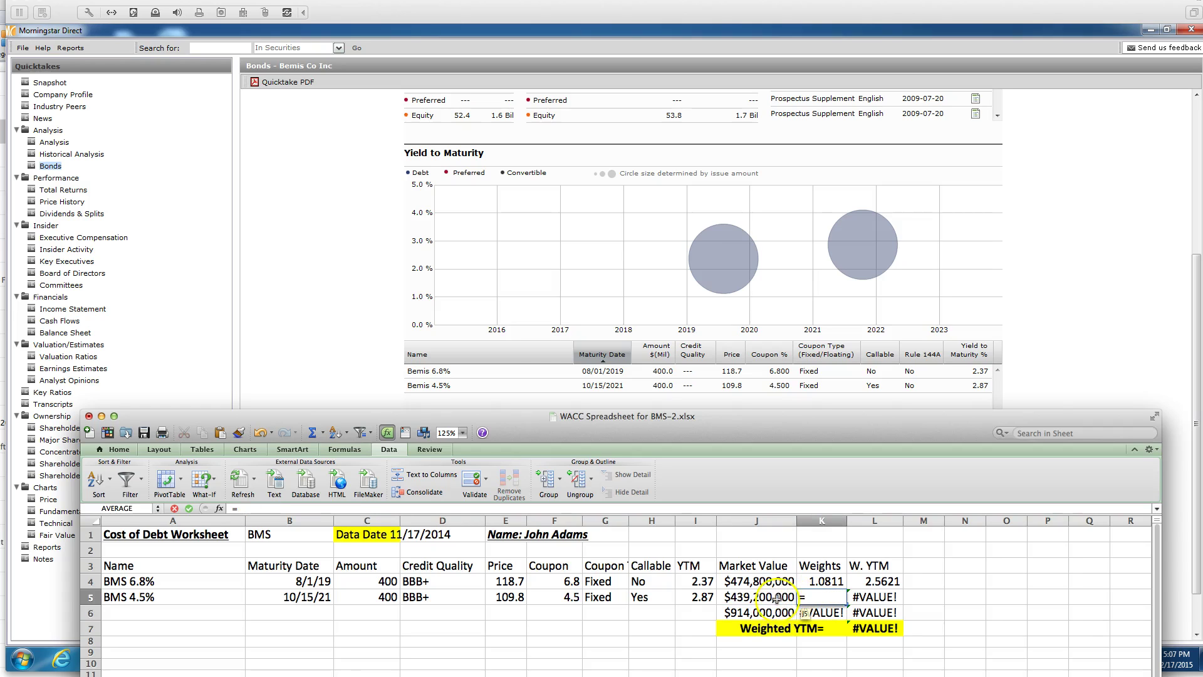
click(766, 597)
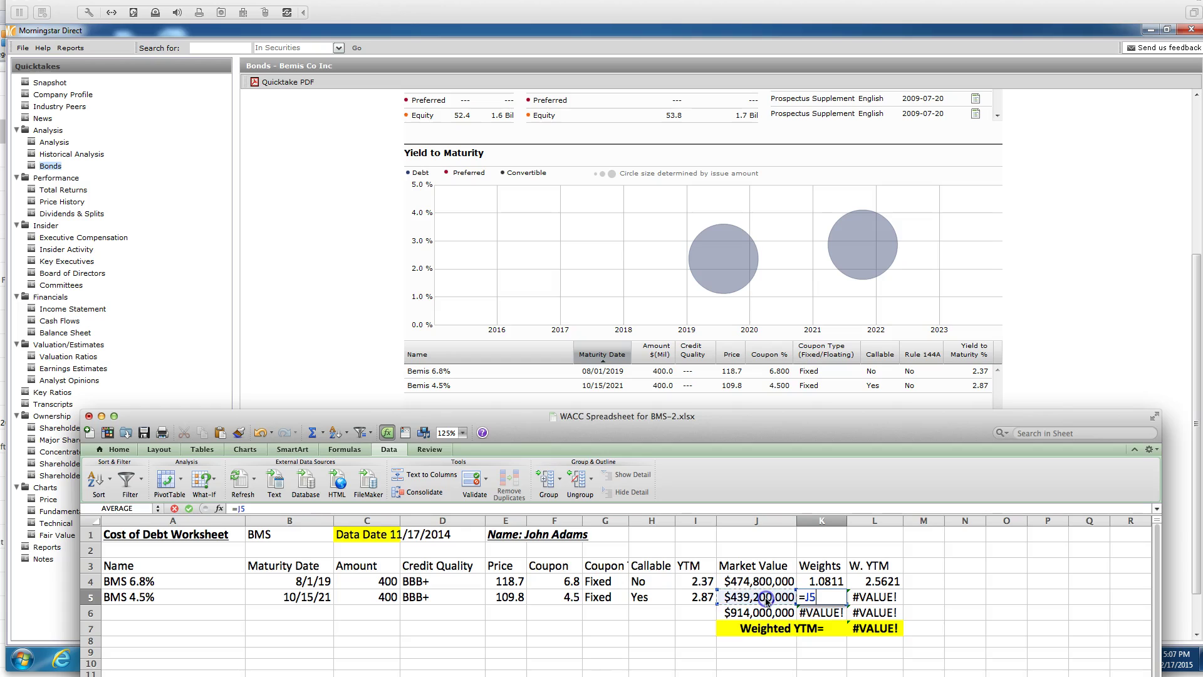
text(/)
click(758, 613)
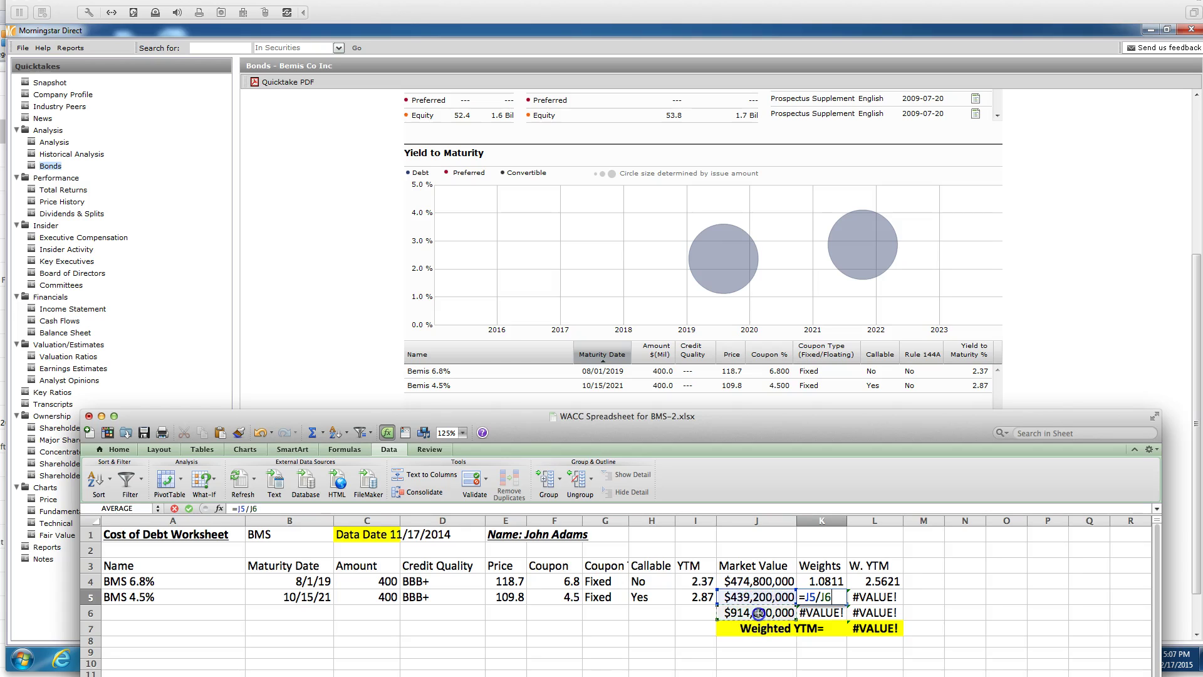
key(Return)
click(816, 598)
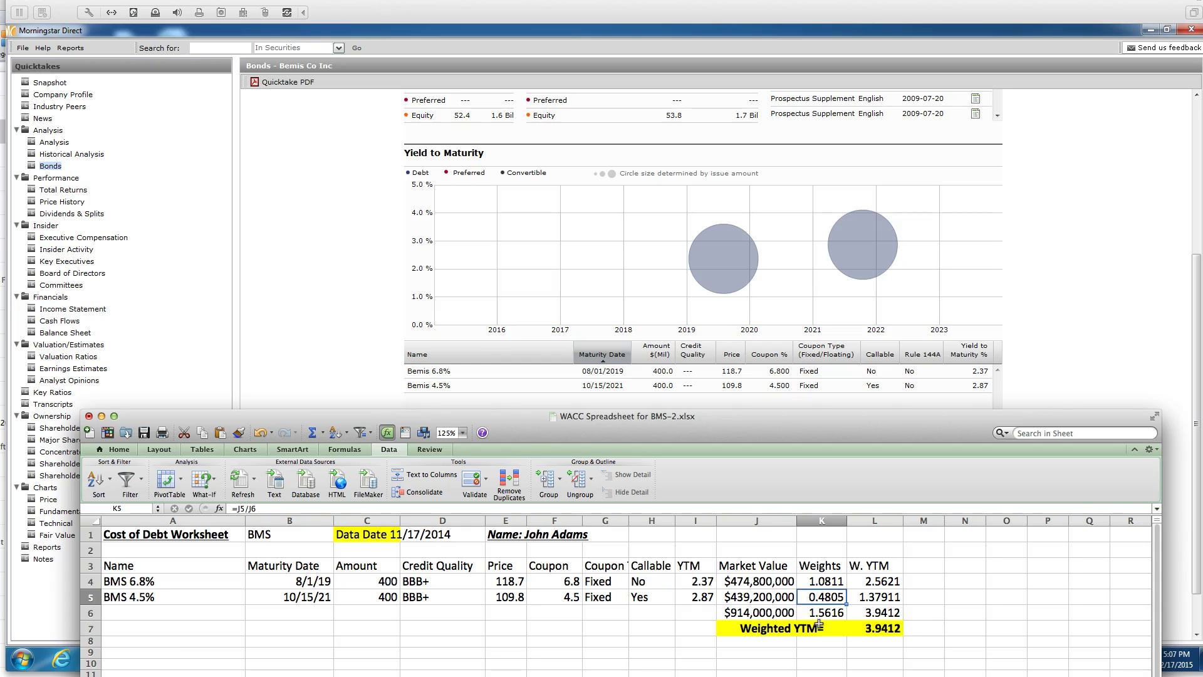
Correct the 6.8% bond's weight in K4 to =J4/J6 and confirm weights total 1.0000.
click(814, 582)
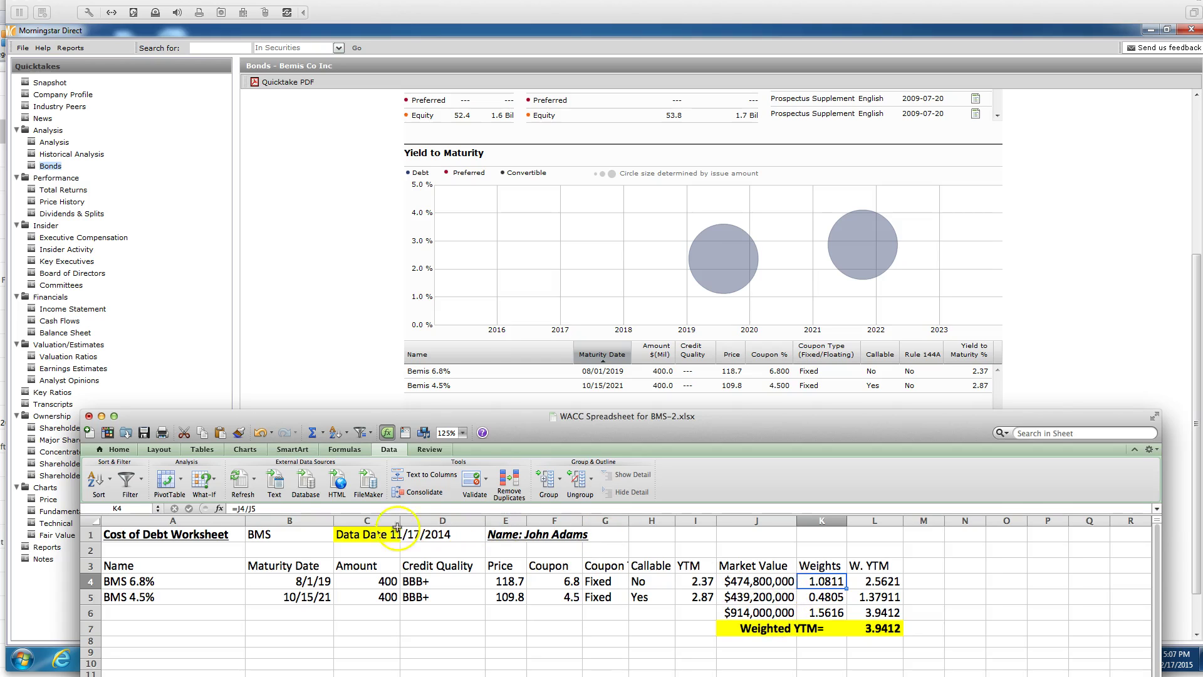
click(258, 509)
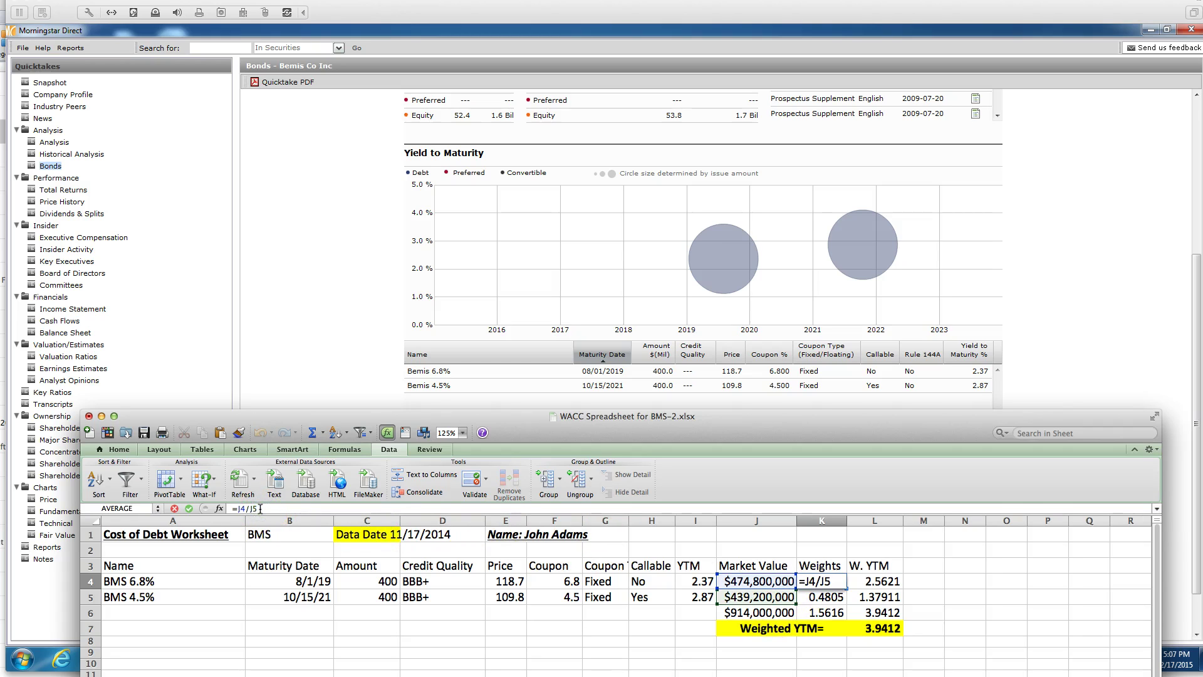
key(BackSpace)
text(6)
key(Return)
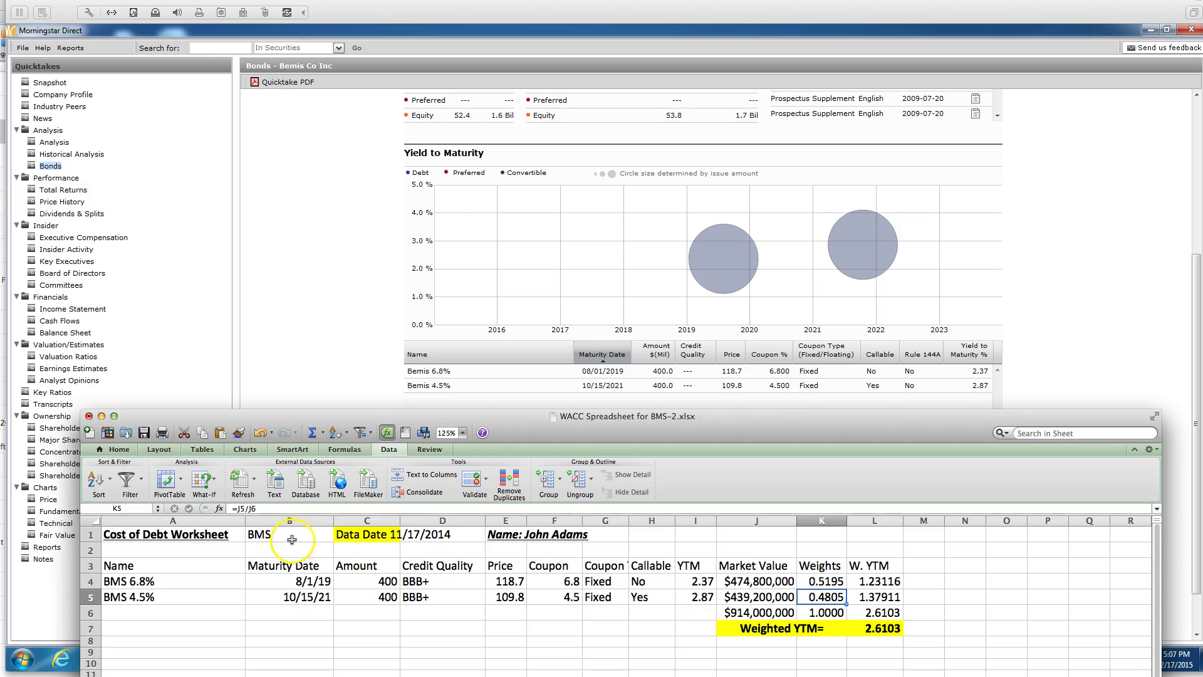
click(821, 613)
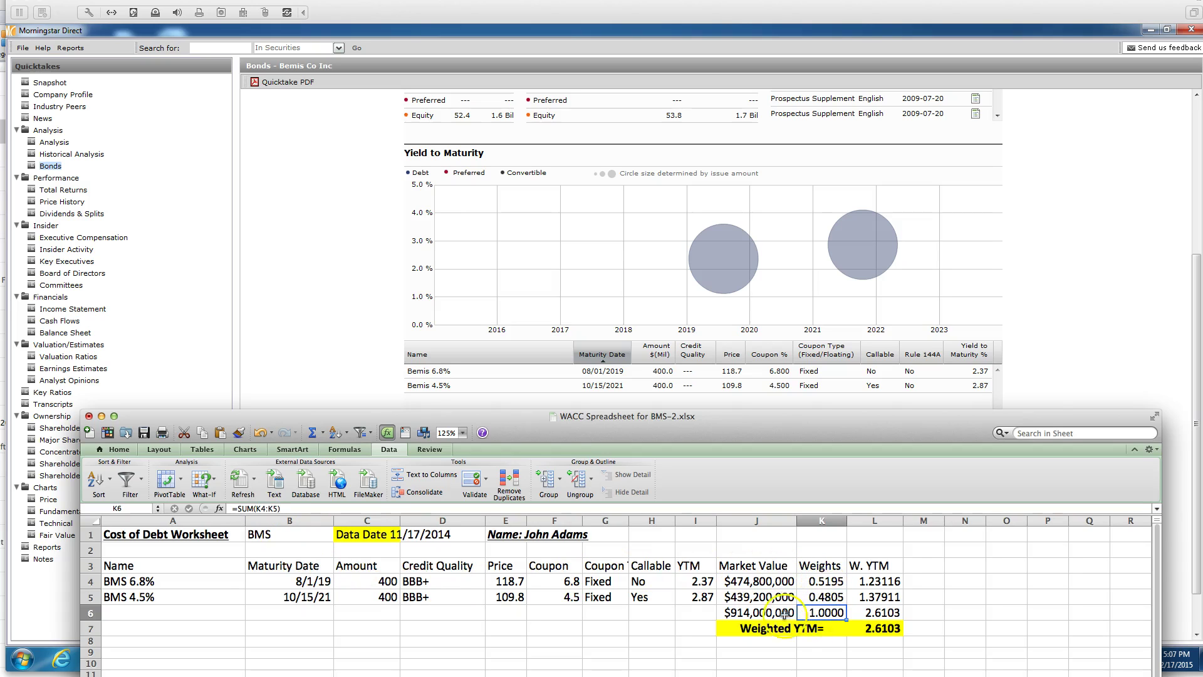
click(876, 583)
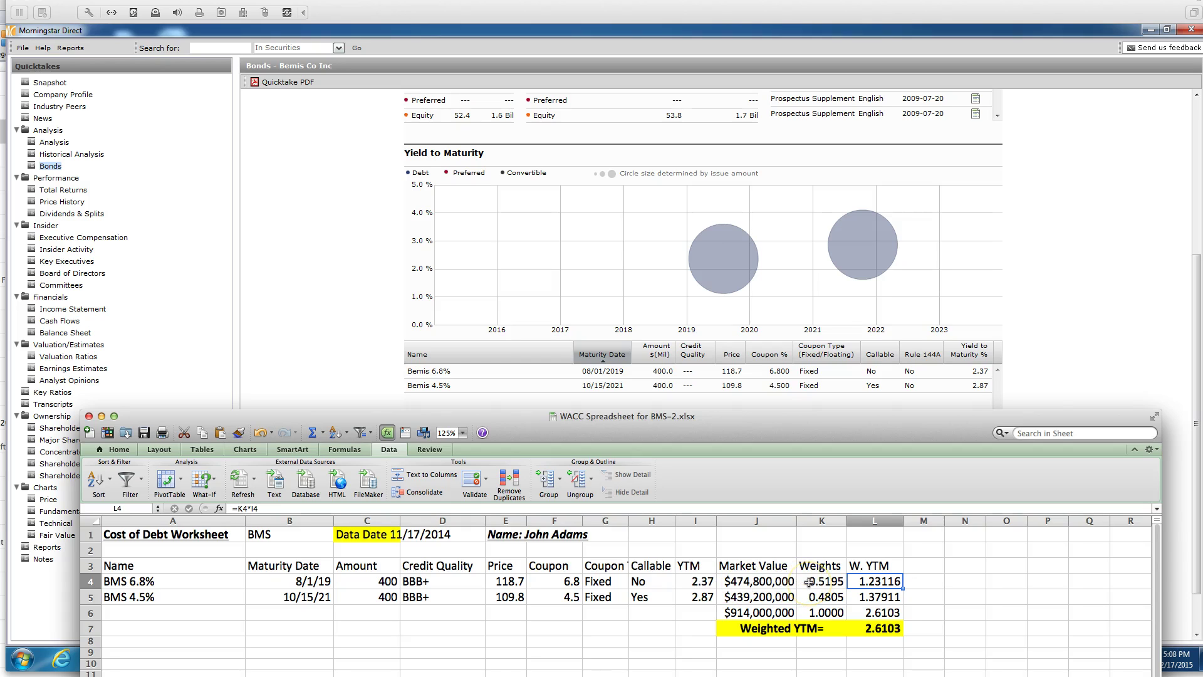
click(863, 612)
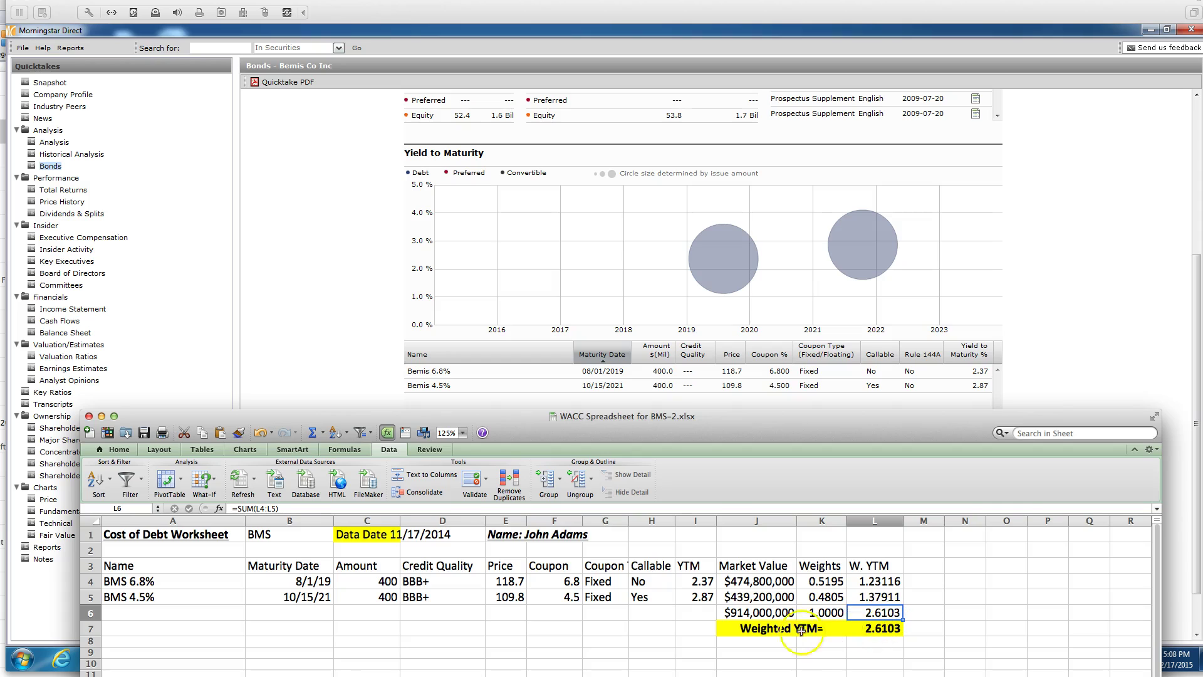
click(750, 630)
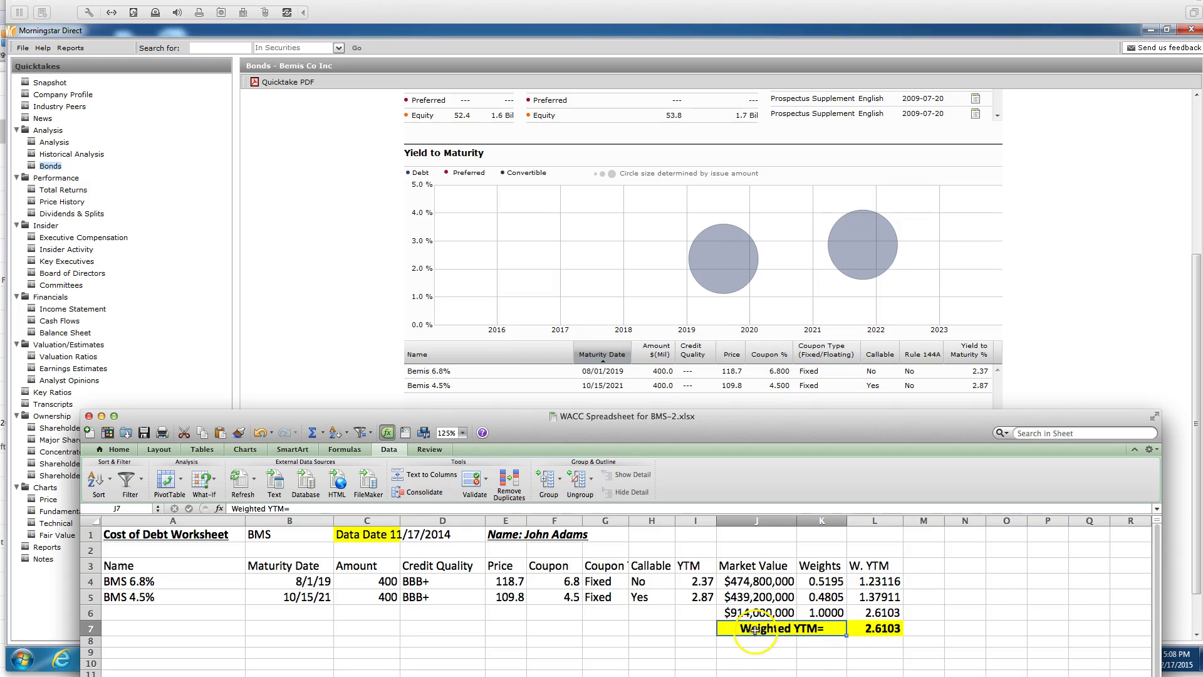
click(869, 629)
click(870, 613)
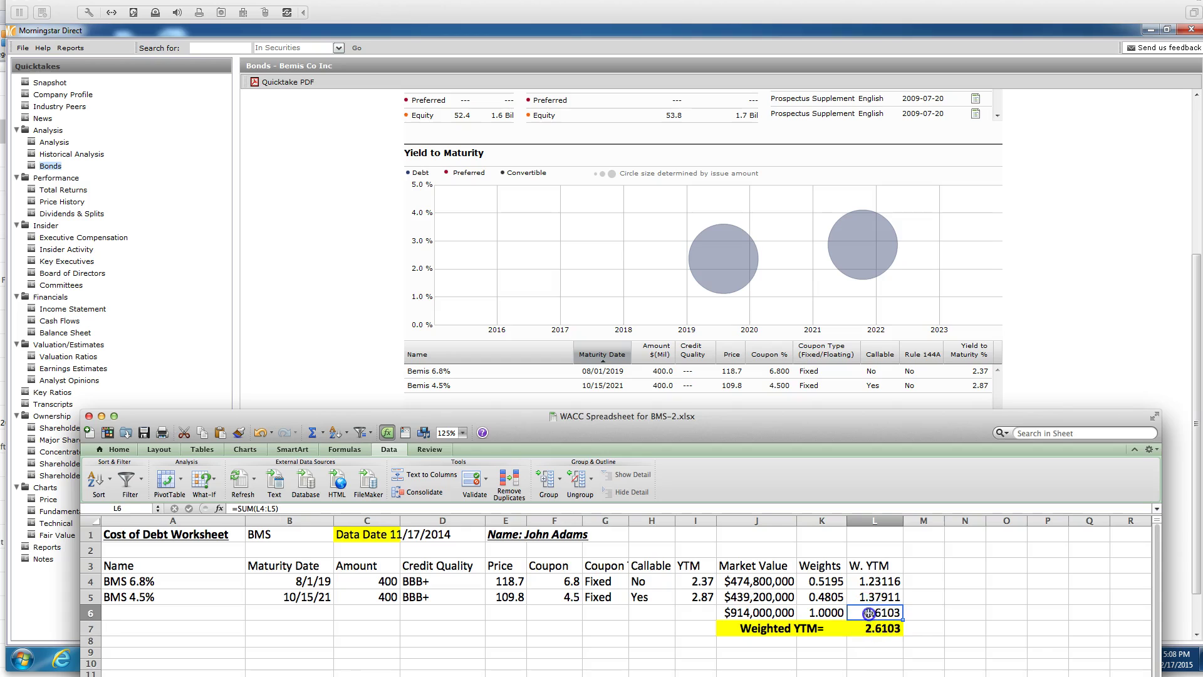
click(871, 629)
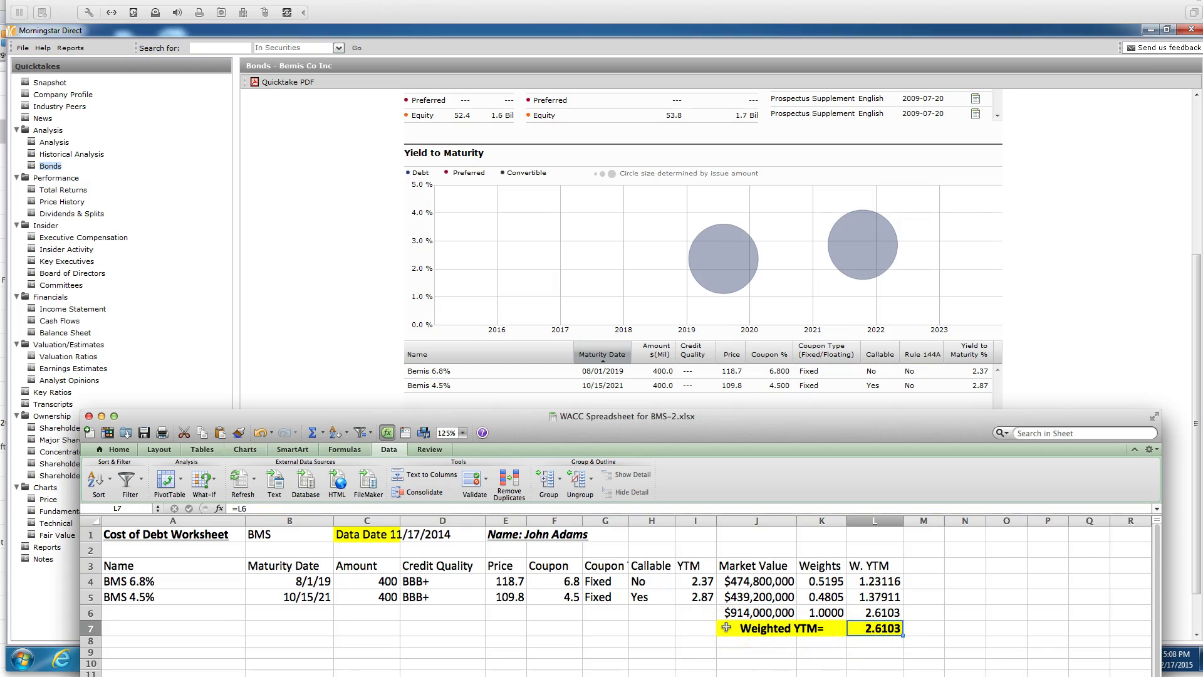
scroll(725, 628, down, 1)
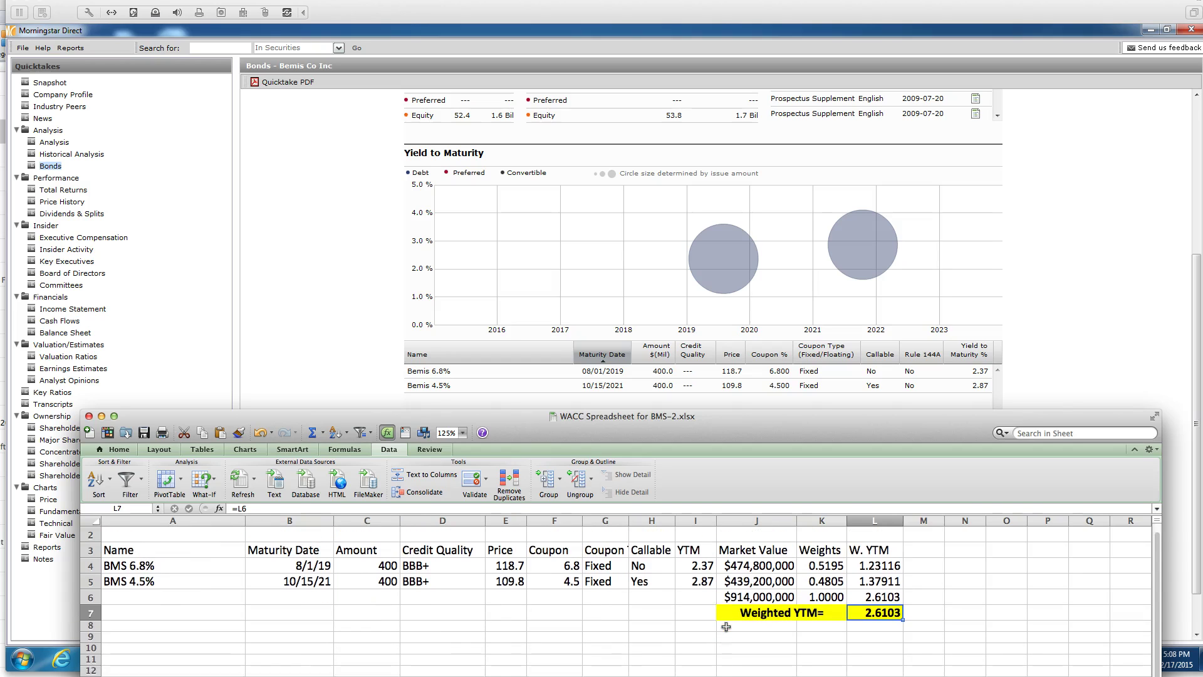
scroll(726, 627, up, 1)
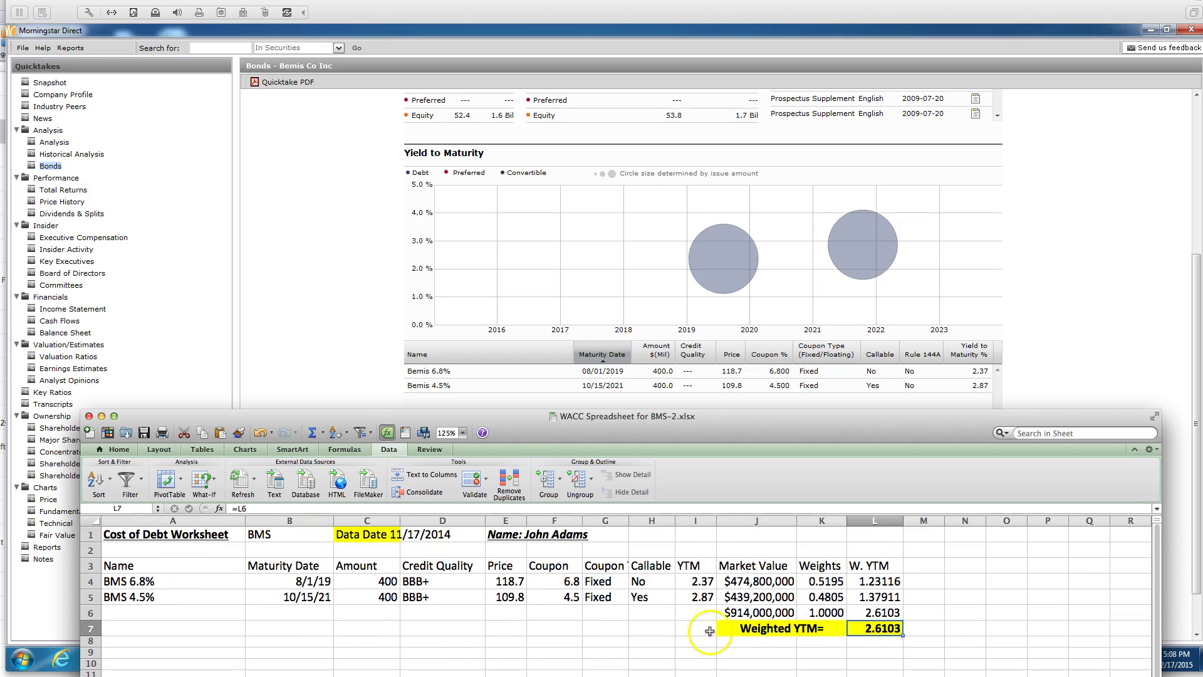
drag(539, 427, 499, 126)
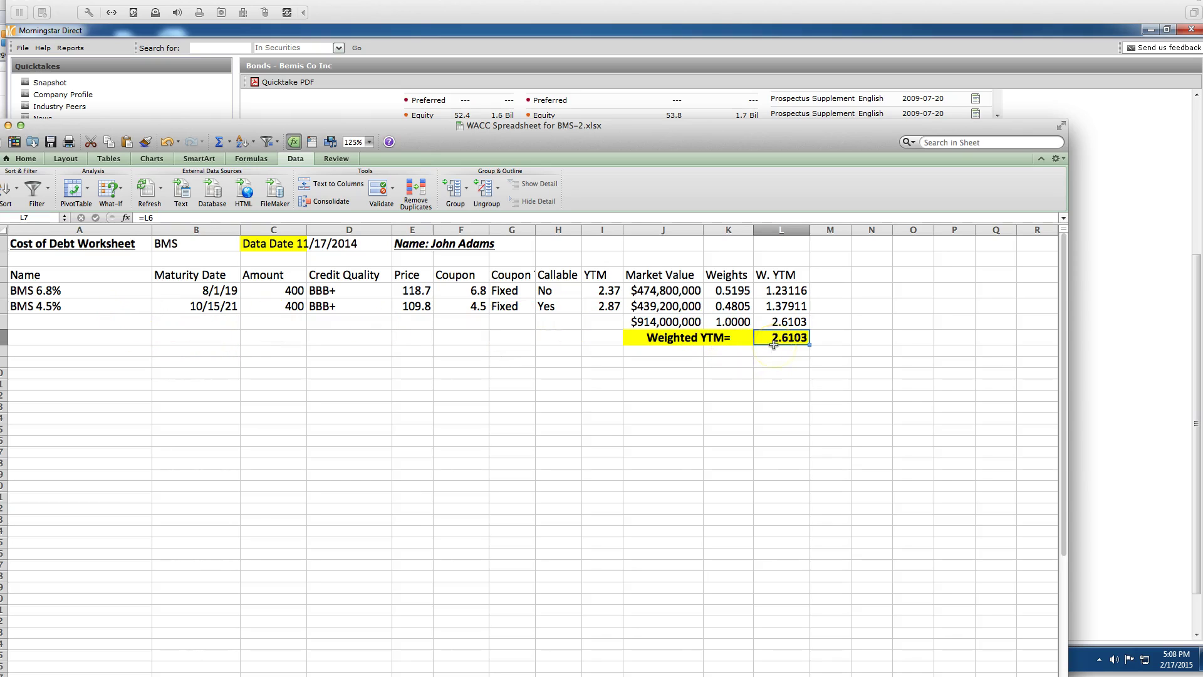
Minimize Excel to bring Morningstar's Bemis bonds page and yield-to-maturity chart to the front.
click(570, 144)
key(super+m)
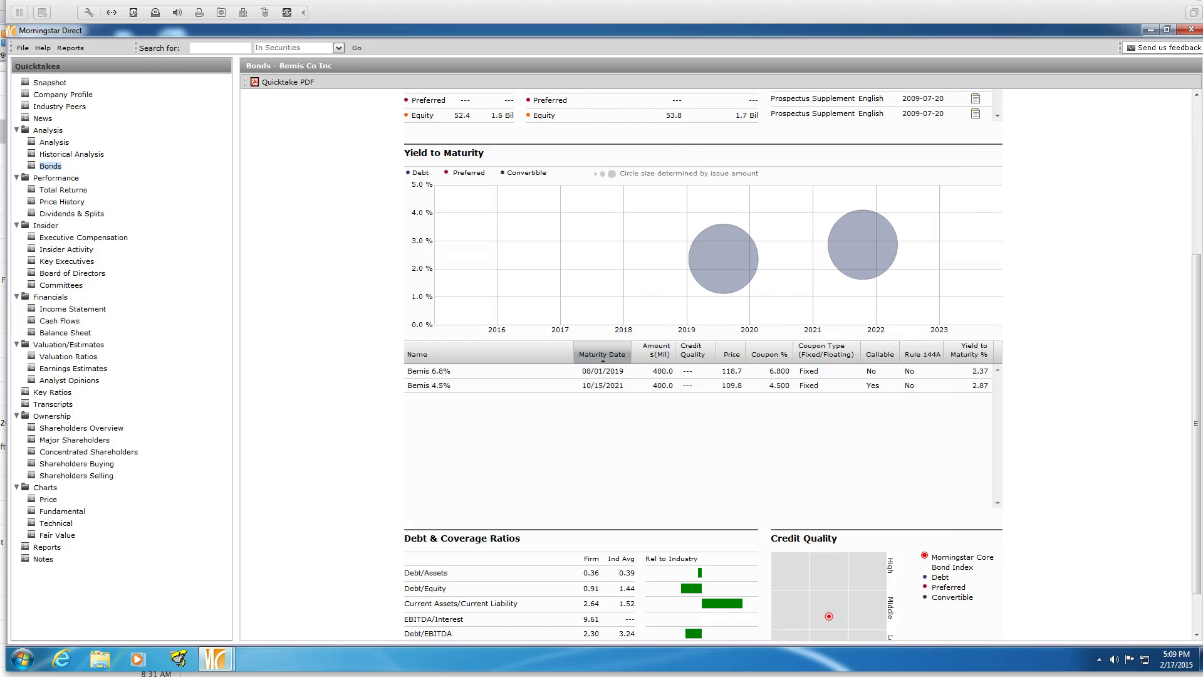